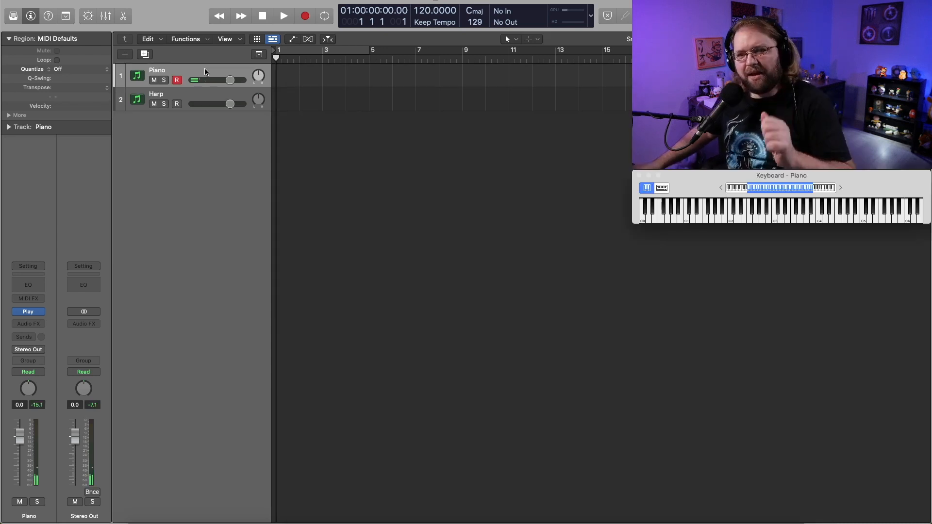
Select the Harp track and record a harp part on it from bar 1.
click(189, 98)
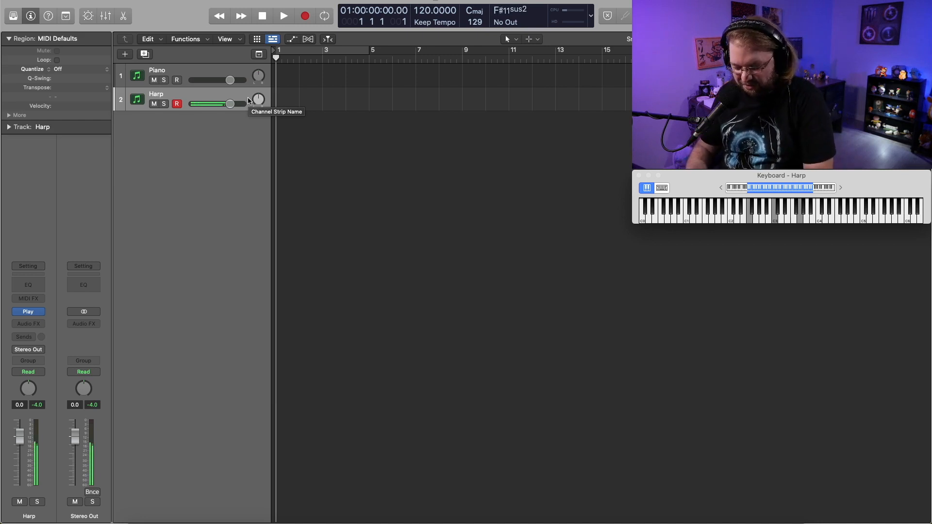
key(r)
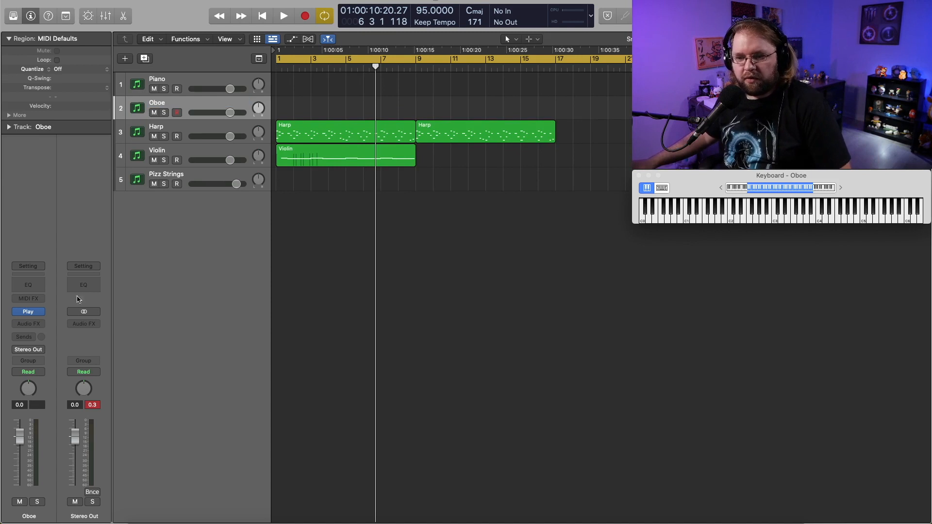
click(29, 313)
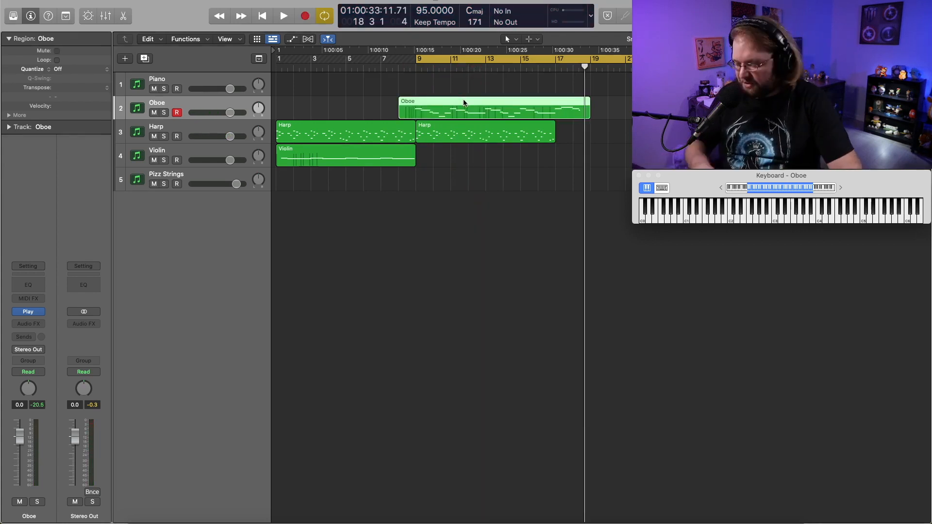
key(super+z)
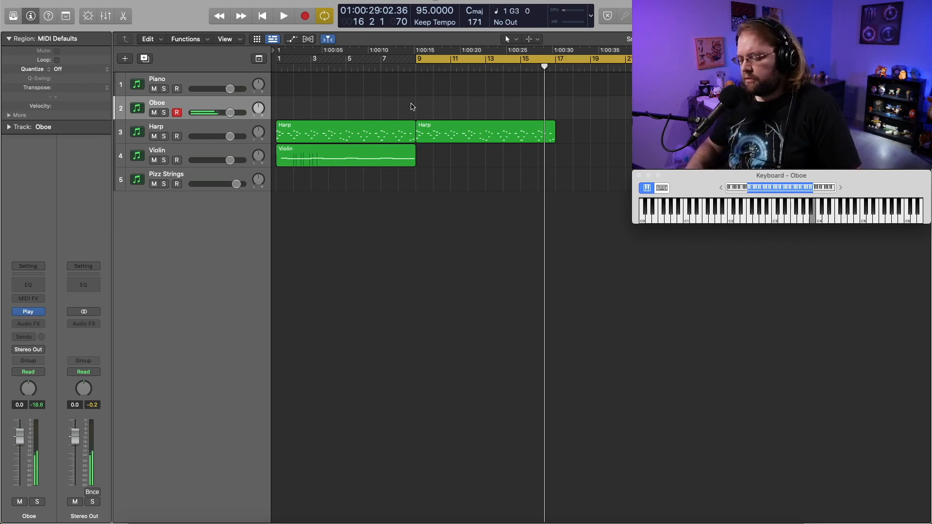
key(r)
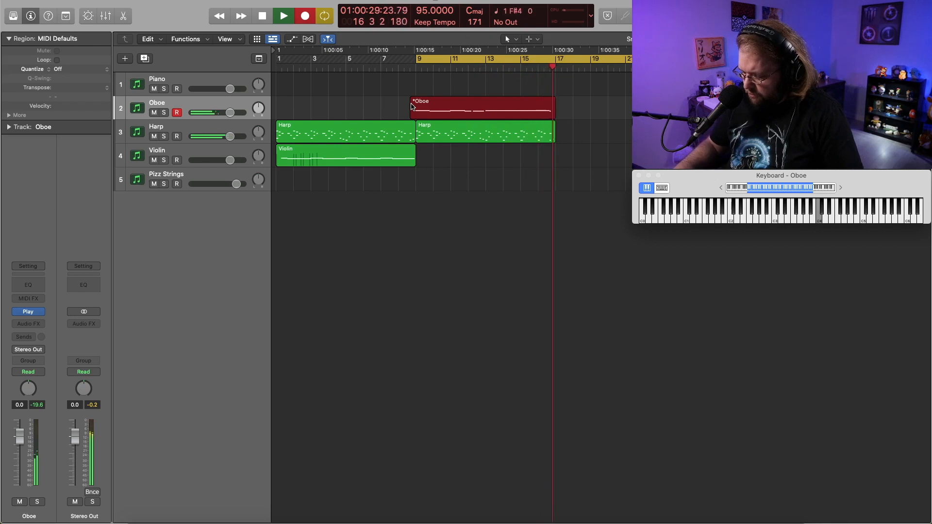
key(space)
key(BackSpace)
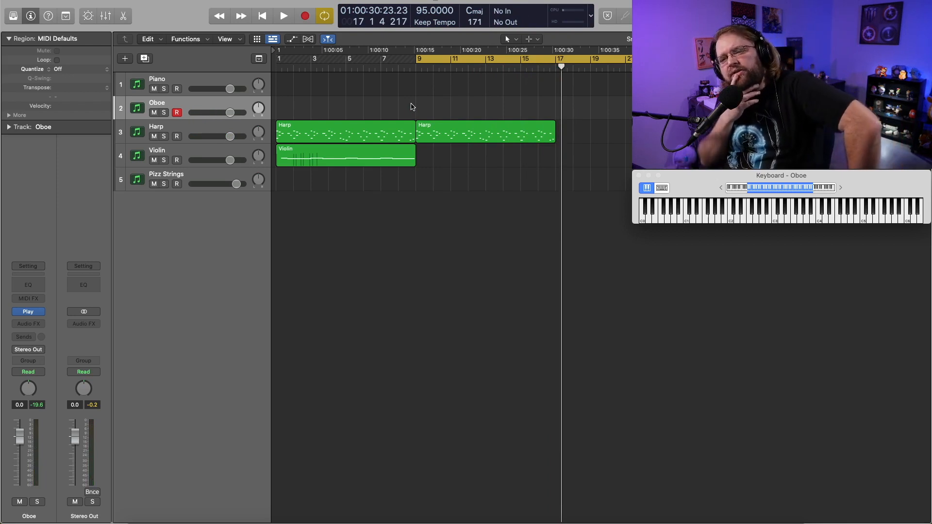
Record an oboe melody on the Oboe track against the harp part.
click(196, 81)
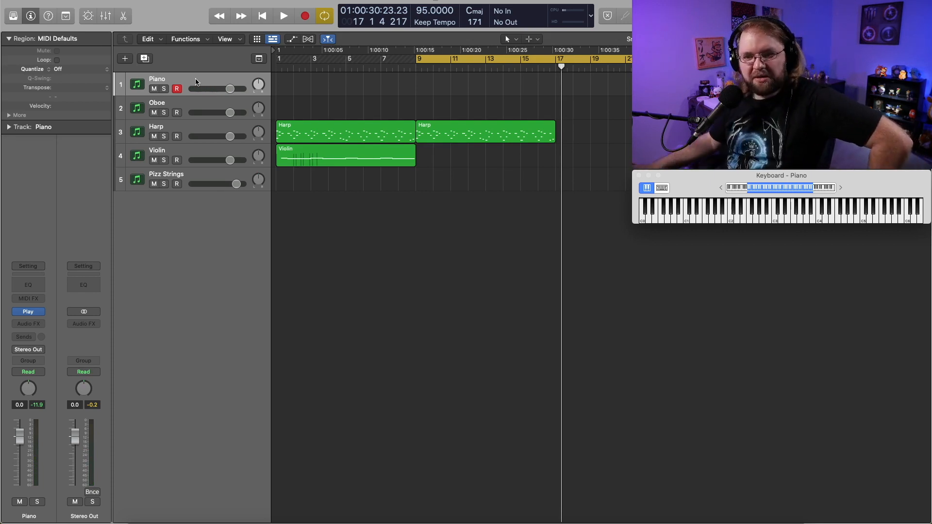
click(186, 109)
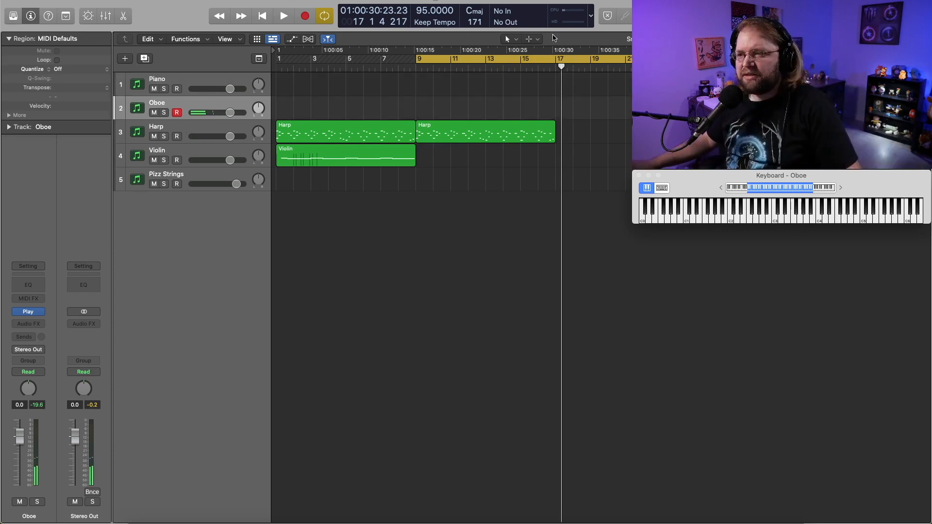
click(513, 122)
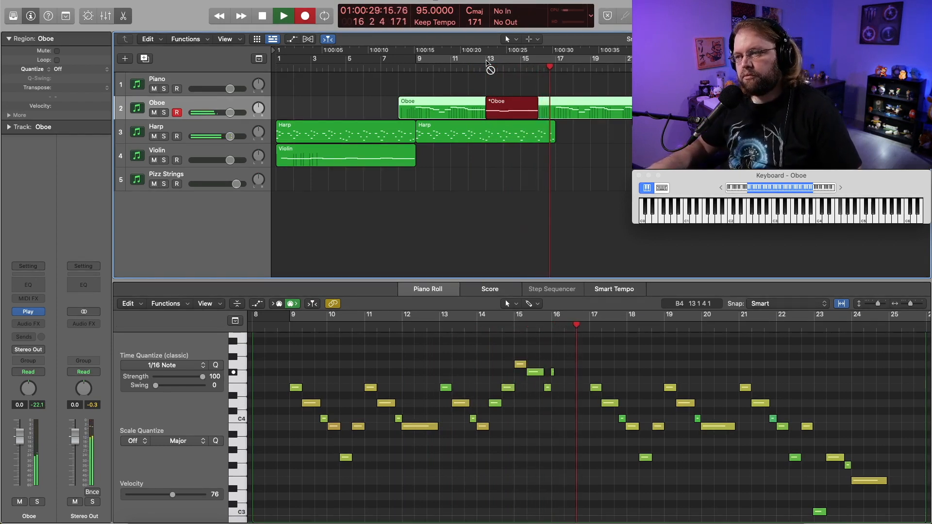
key(space)
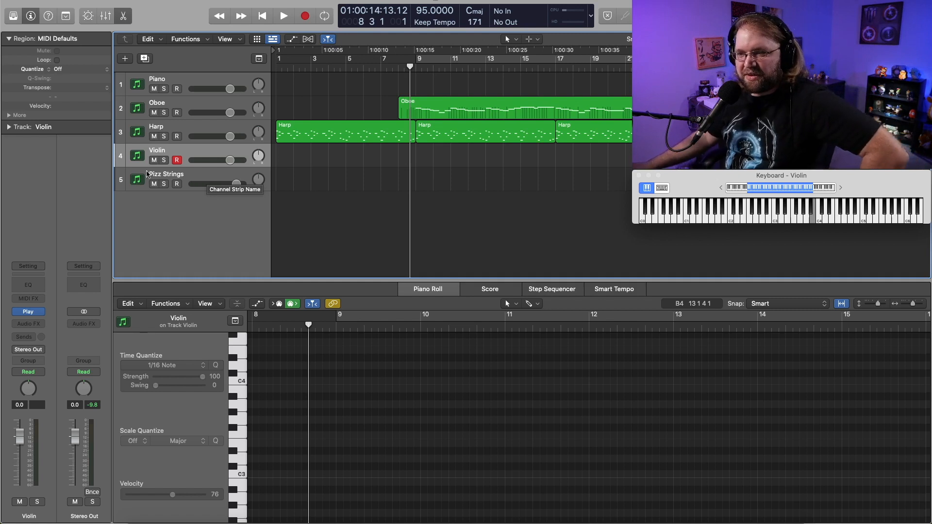
Move the playhead to bar 9 and duplicate the Pizz Strings track as a new track.
click(421, 67)
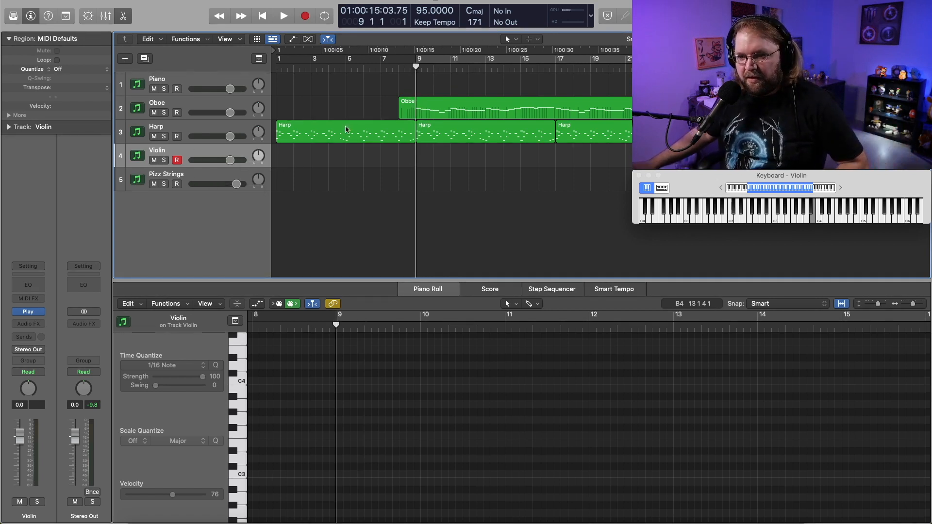
click(208, 177)
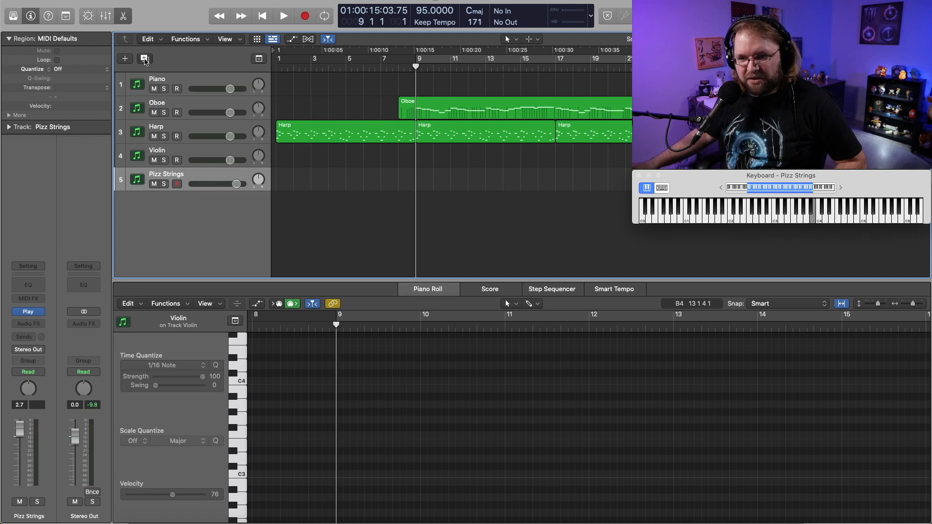
click(145, 59)
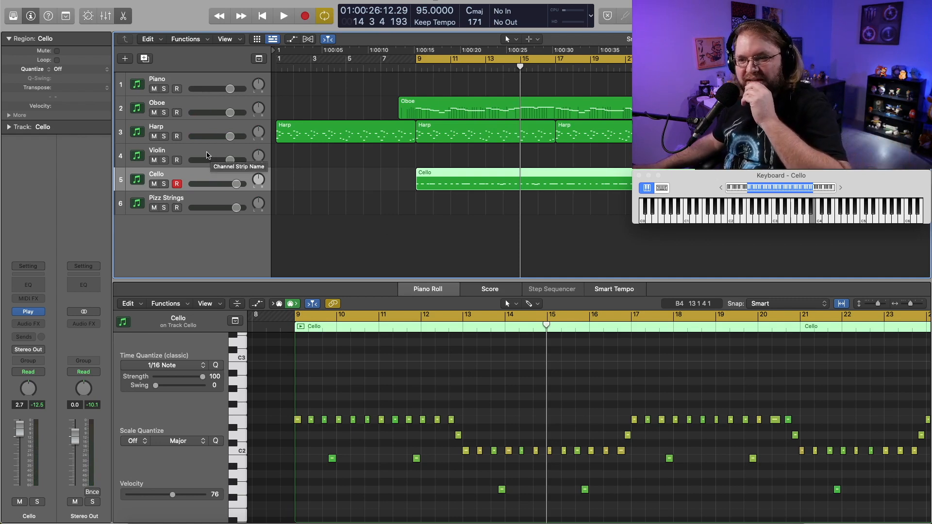
Open the Play instrument of the Violin track.
click(202, 153)
click(30, 313)
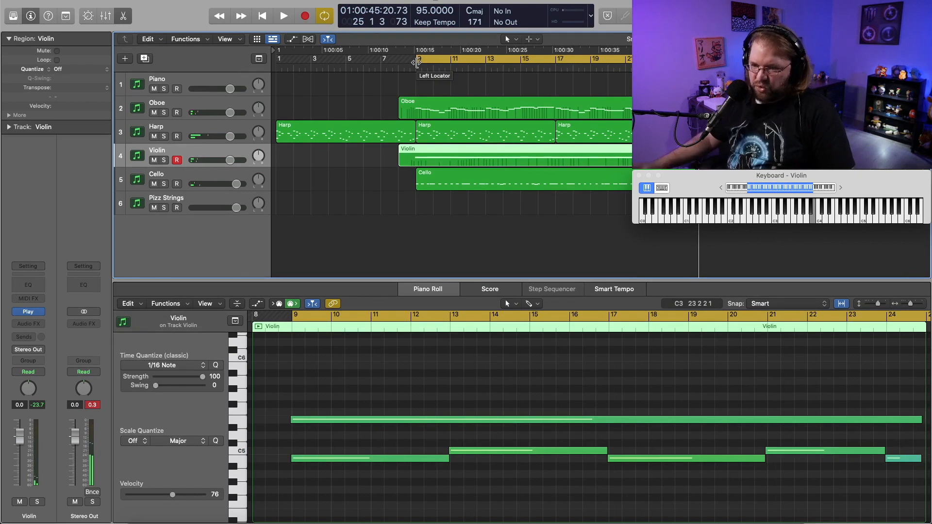
Transpose all recorded notes of the Violin region down one octave and audition them from bar 9.
scroll(395, 383, down, 3)
scroll(395, 383, up, 2)
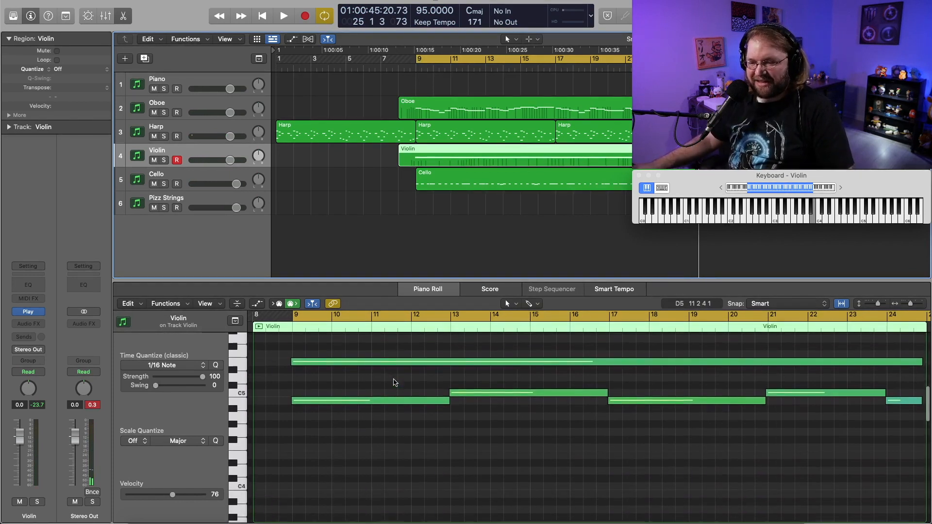
click(346, 371)
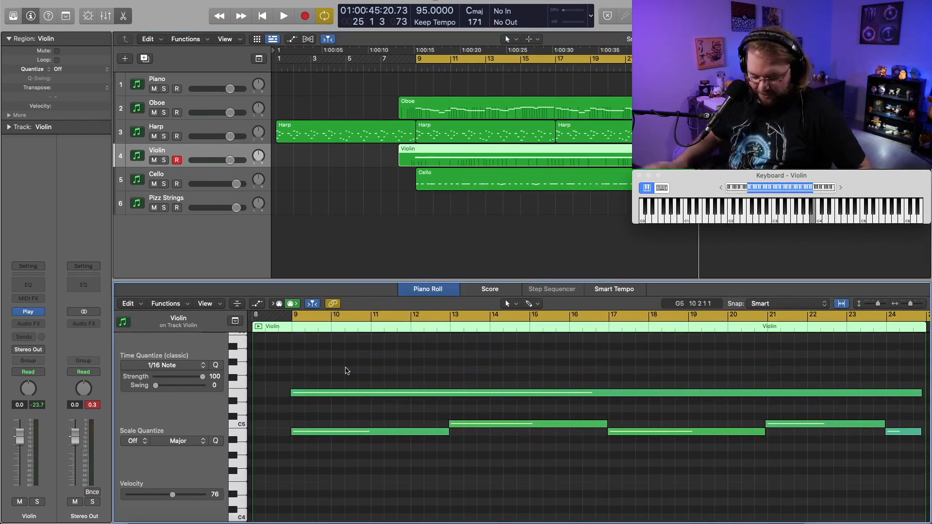
key(super+a)
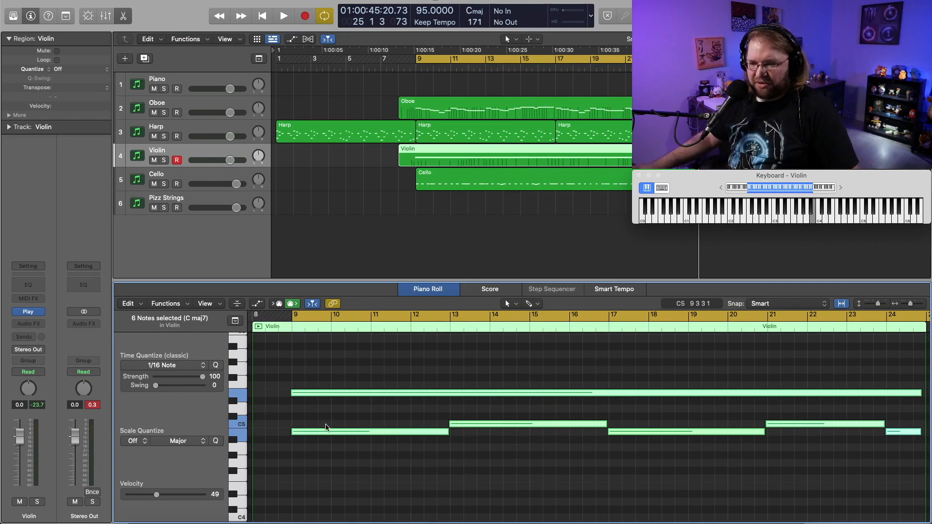
scroll(316, 452, down, 4)
scroll(317, 452, up, 2)
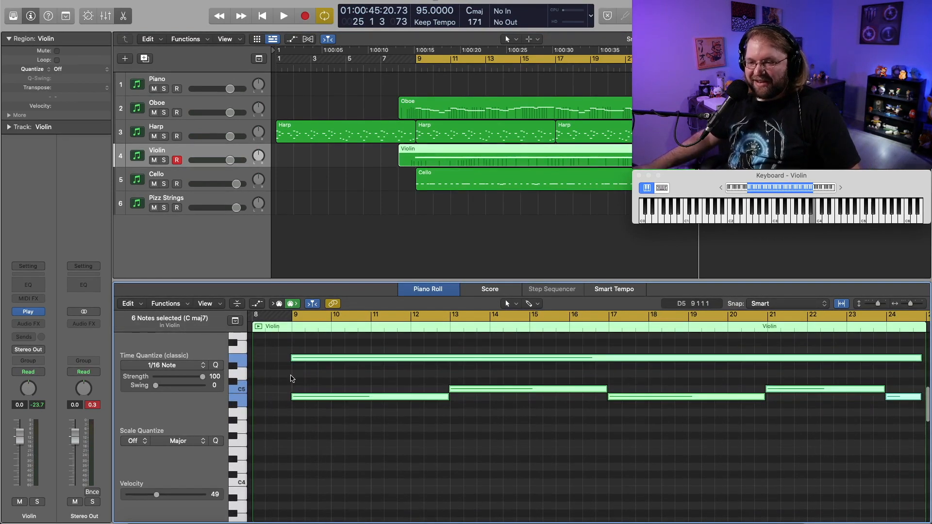
drag(297, 360, 302, 454)
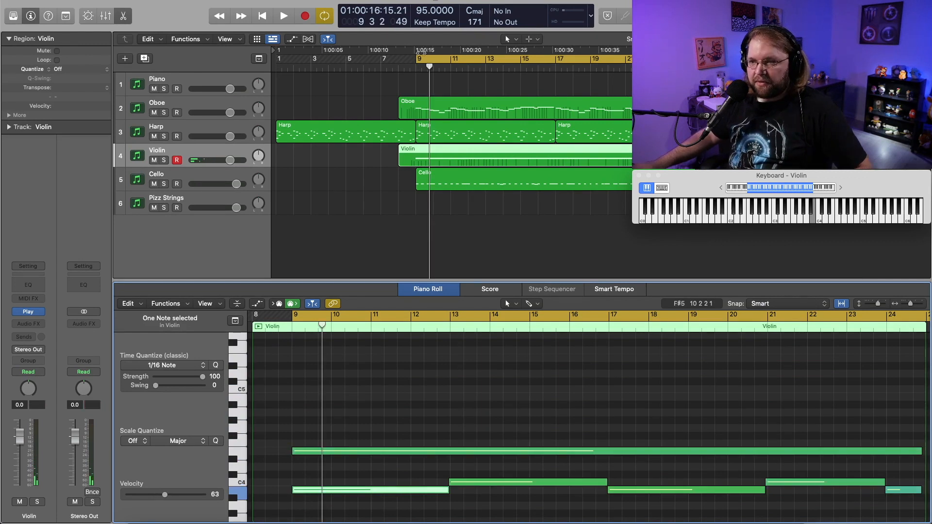
key(space)
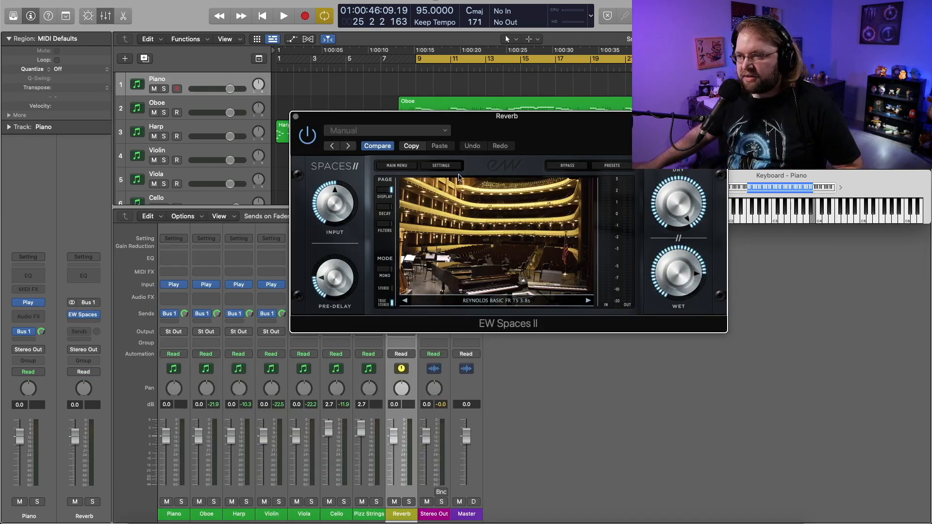
Browse the space categories in the EW Spaces II preset browser on the Reverb channel.
click(431, 135)
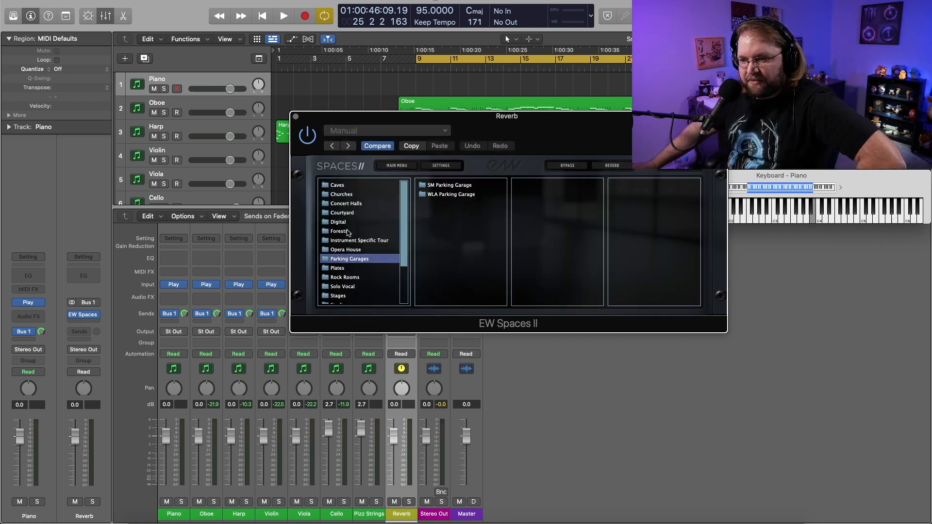
scroll(348, 229, down, 1)
click(347, 193)
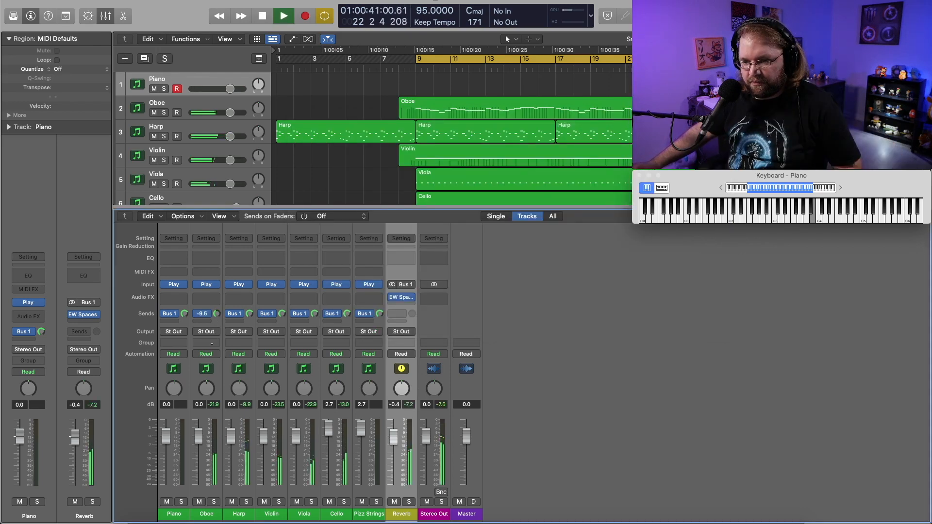
Adjust the Oboe channel's Bus 1 send and raise its fader to 2.6 dB during playback, stopping when done.
drag(212, 344, 212, 345)
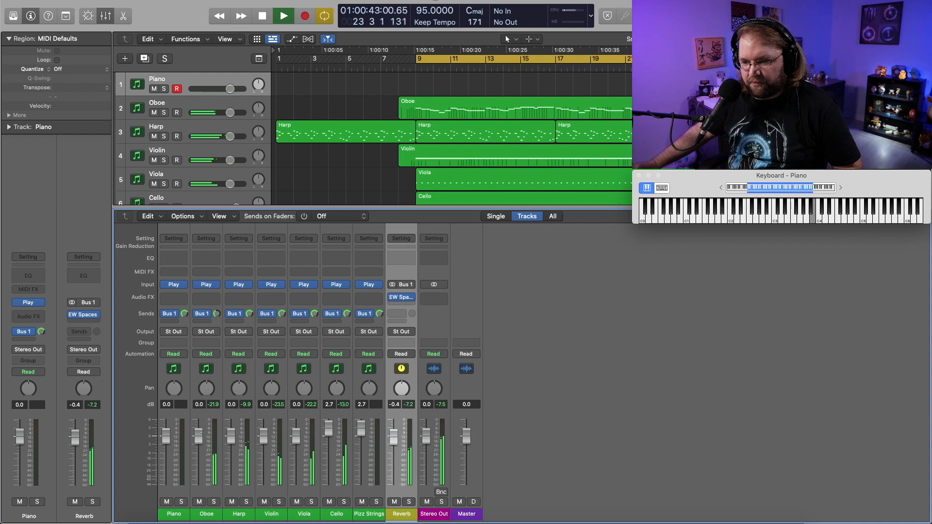
drag(200, 433, 203, 421)
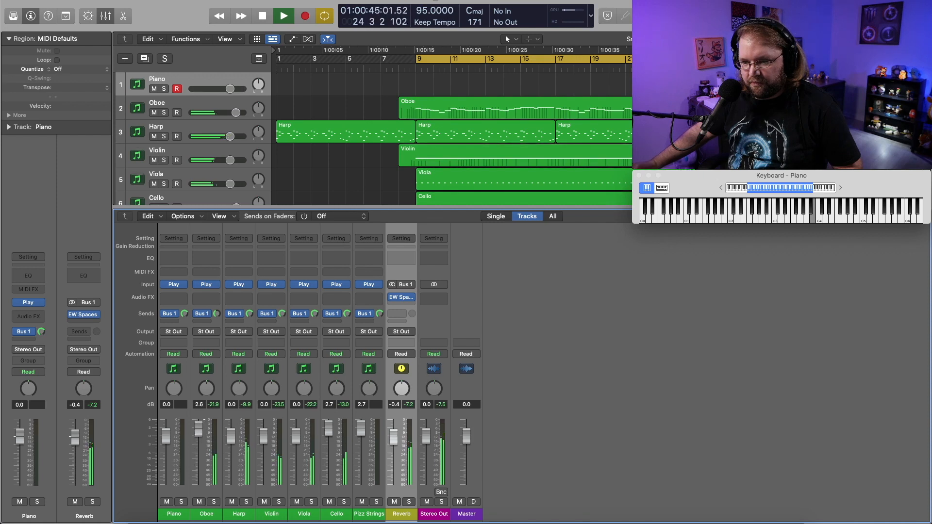
key(space)
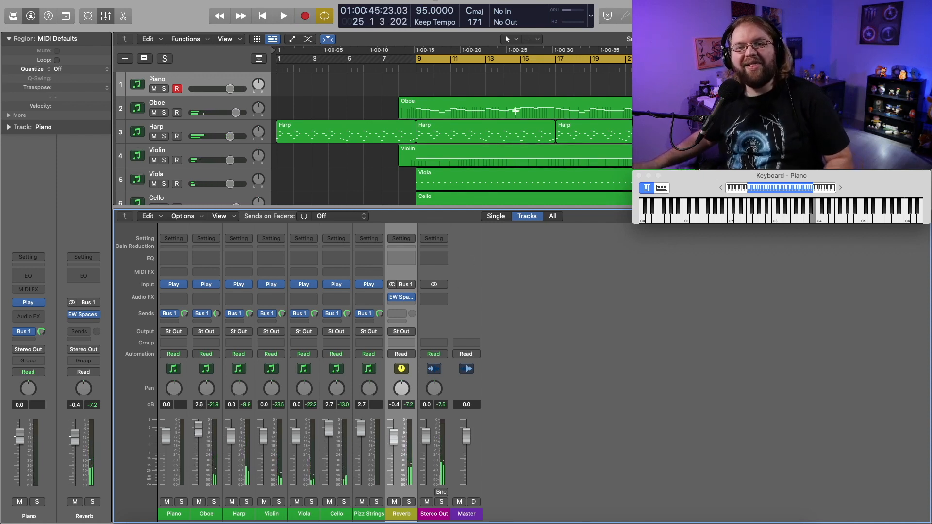
Display the Oboe region's notes in the Piano Roll, followed by the Harp track's notes.
click(456, 110)
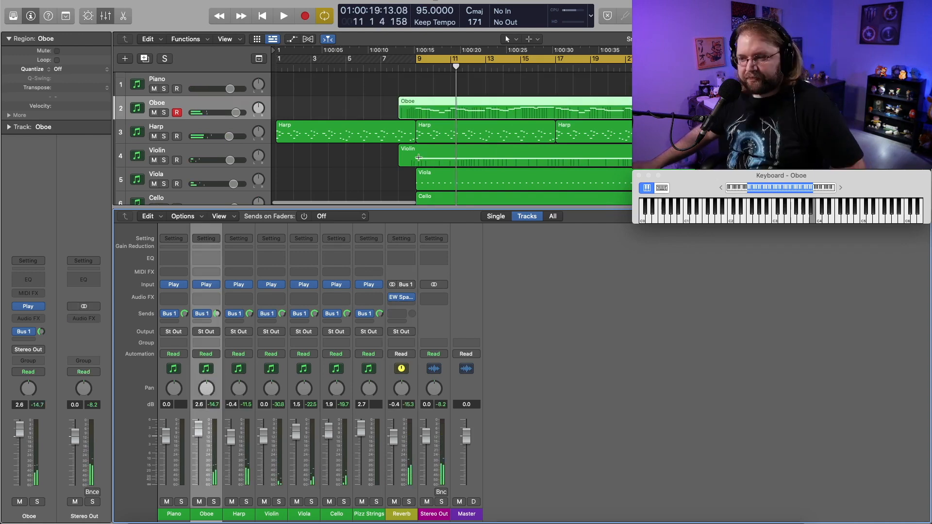
key(p)
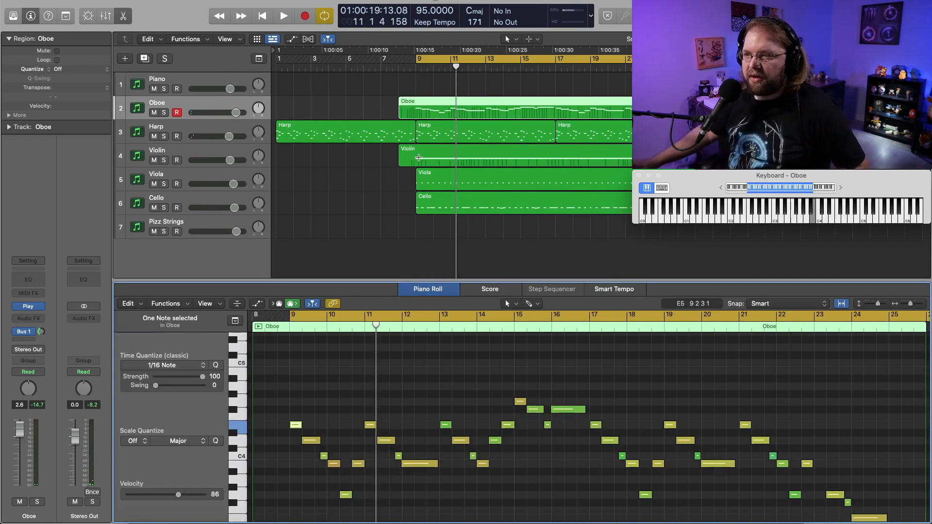
click(187, 130)
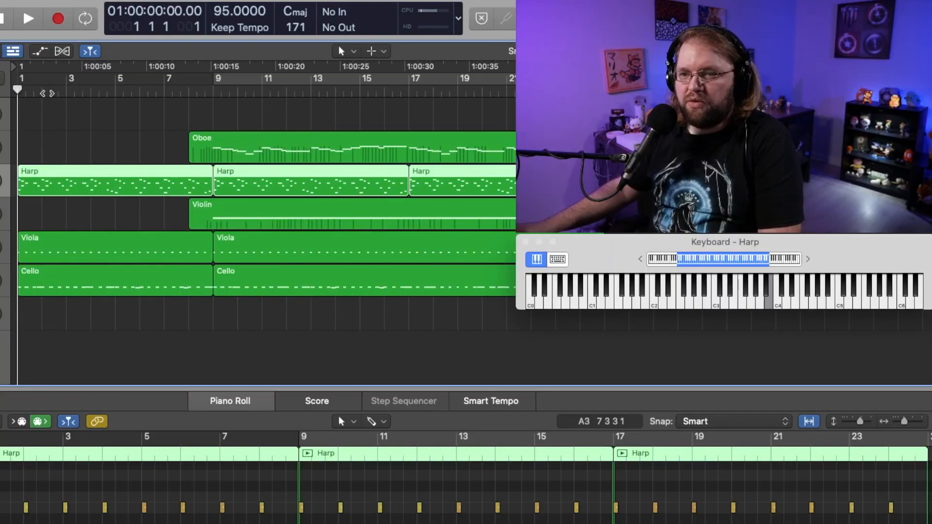
Set the playhead to bar 1 and start recording.
drag(47, 93, 15, 90)
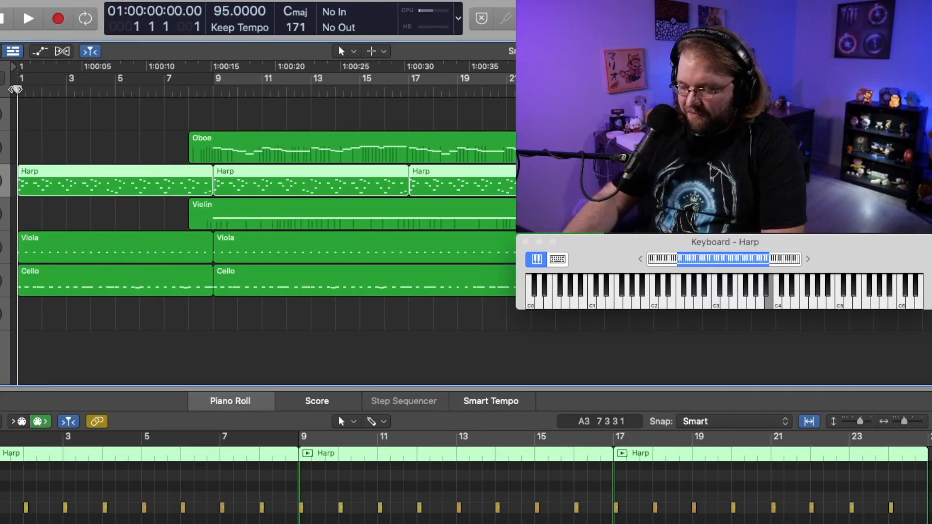
key(r)
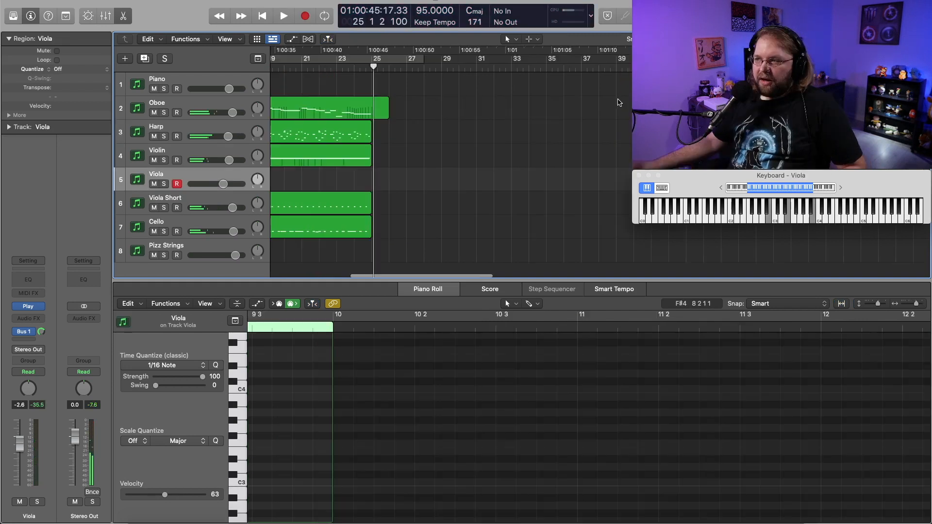
Select the Piano track.
scroll(395, 73, left, 10)
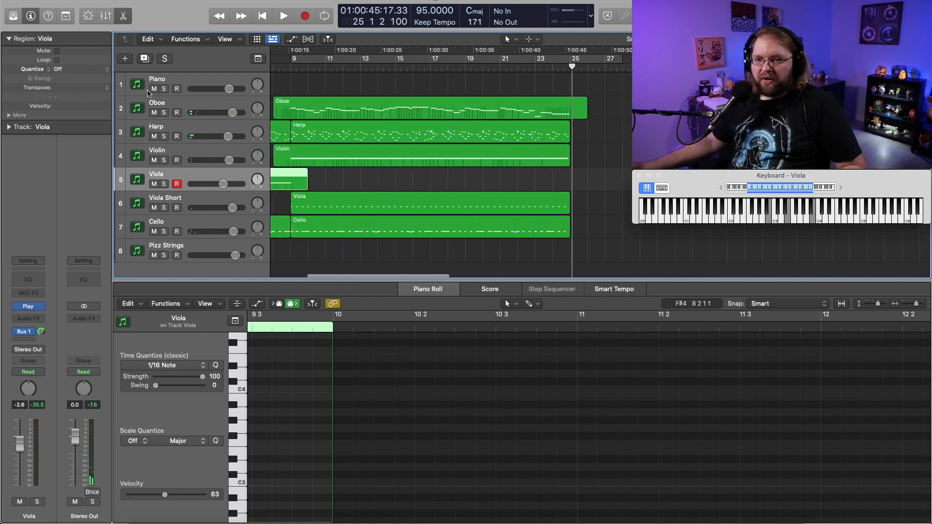
click(193, 85)
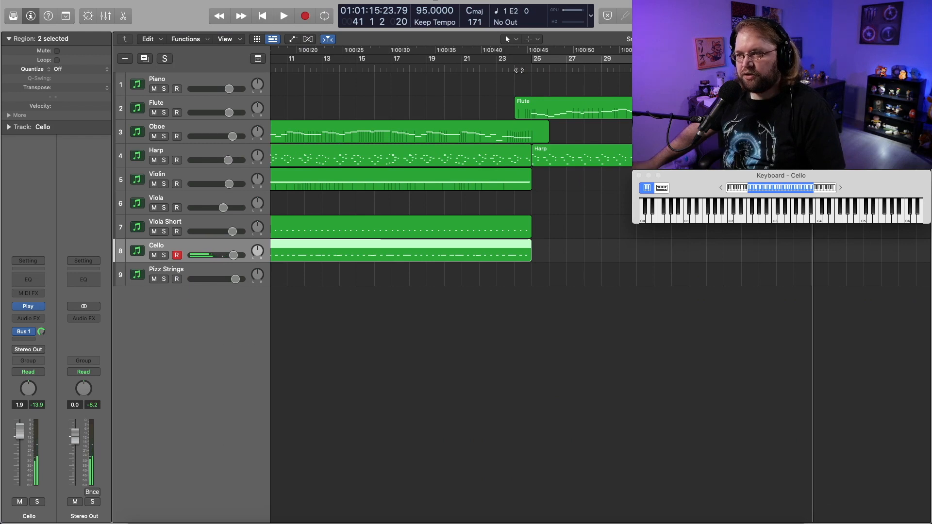
Audition the section from bar 25 with the Cello track armed, and return the playhead to bar 24.
mouse_move(537, 69)
mouse_down()
mouse_move(520, 68)
mouse_move(531, 68)
mouse_up()
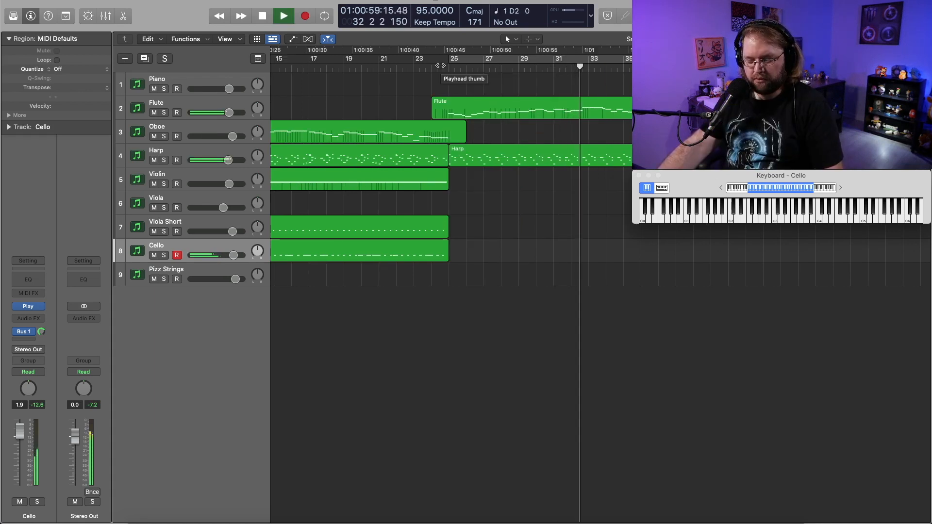
key(space)
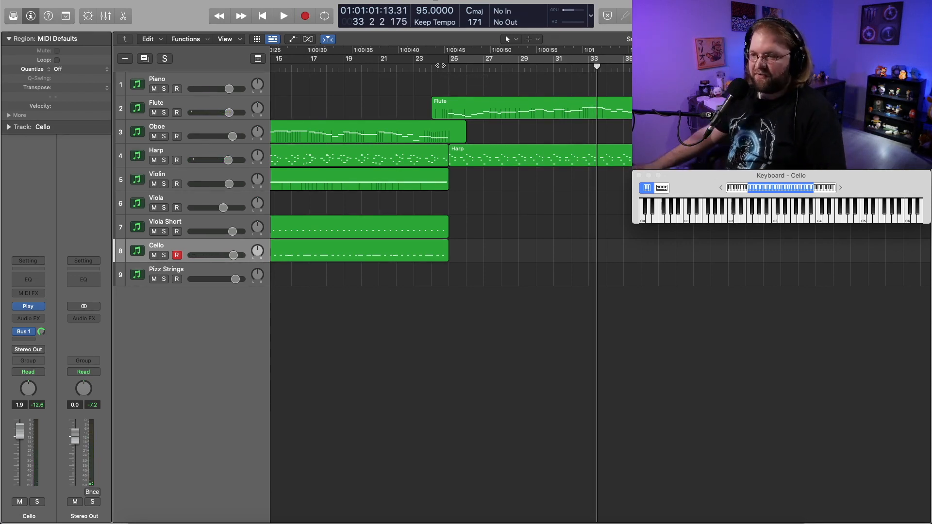
click(438, 70)
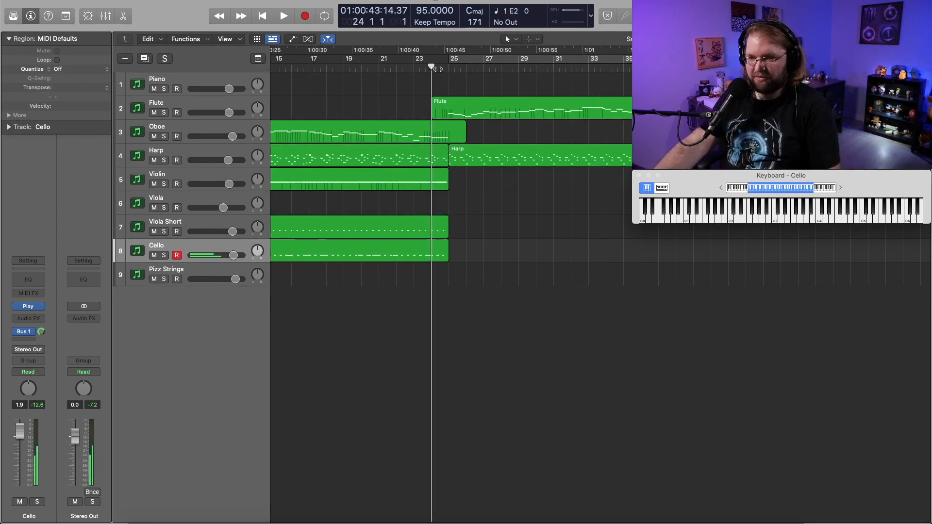
Record the Cello part from bar 24, followed by an Oboe part over the same section.
key(r)
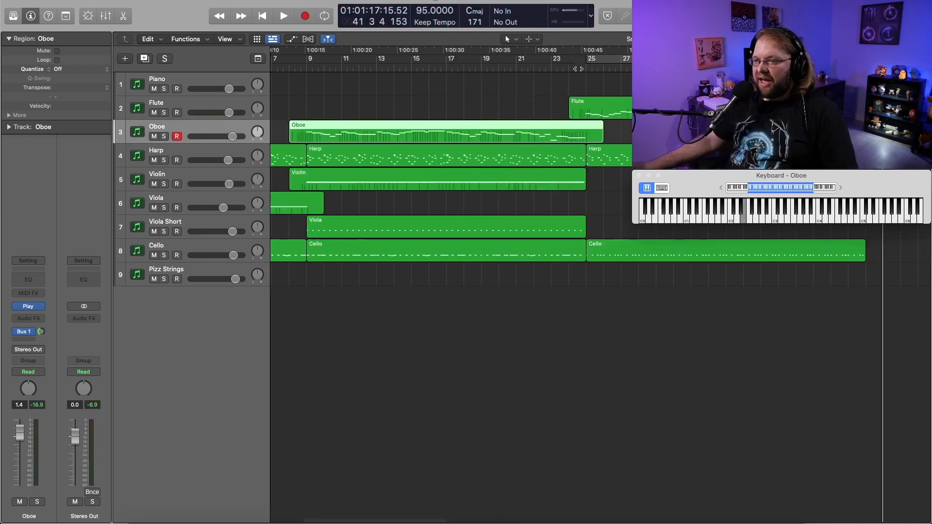
click(580, 67)
key(space)
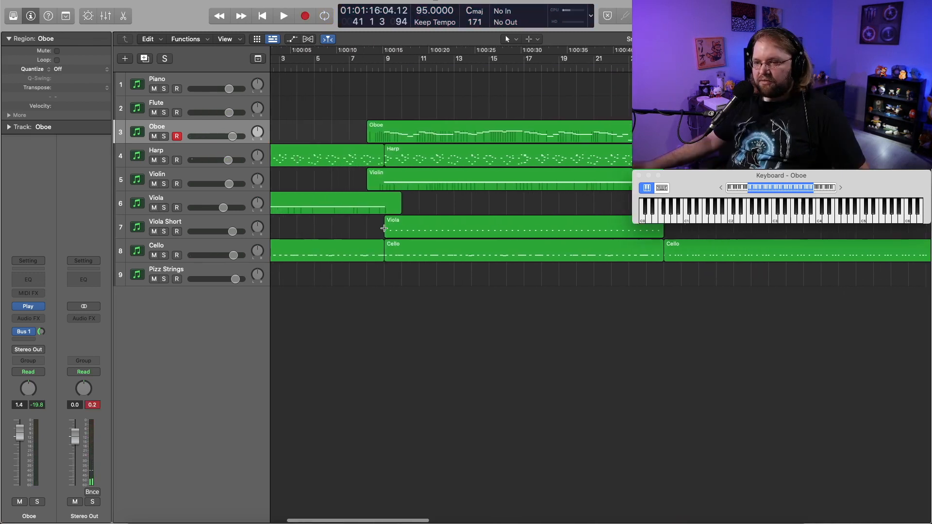
scroll(384, 228, right, 10)
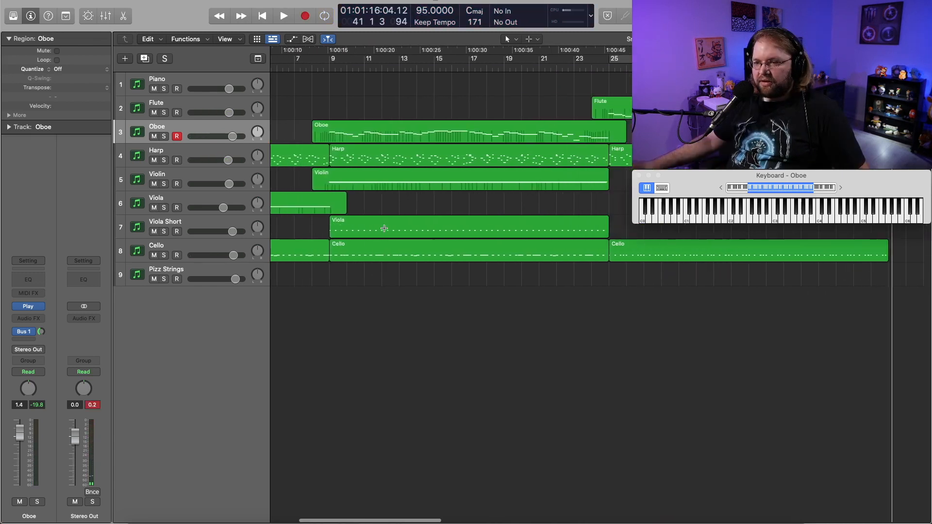
Select the Violin track.
click(205, 181)
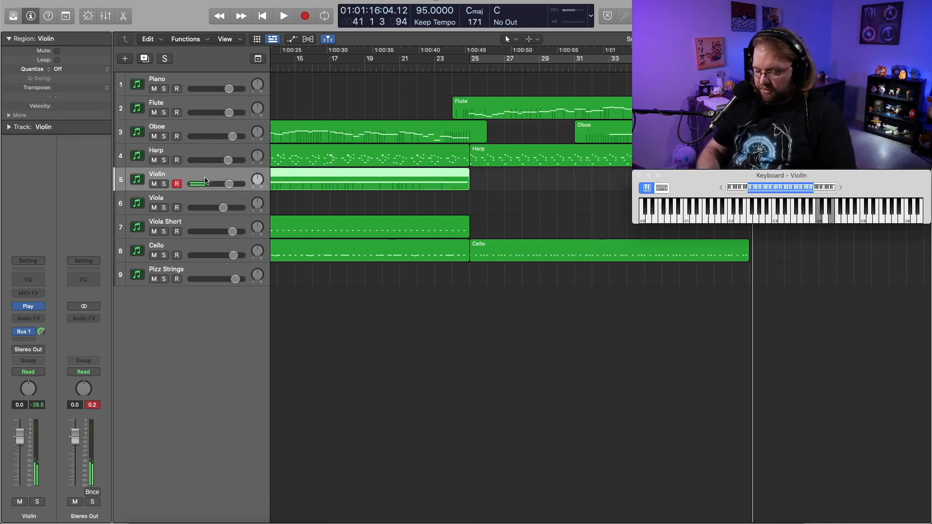
scroll(419, 108, left, 1)
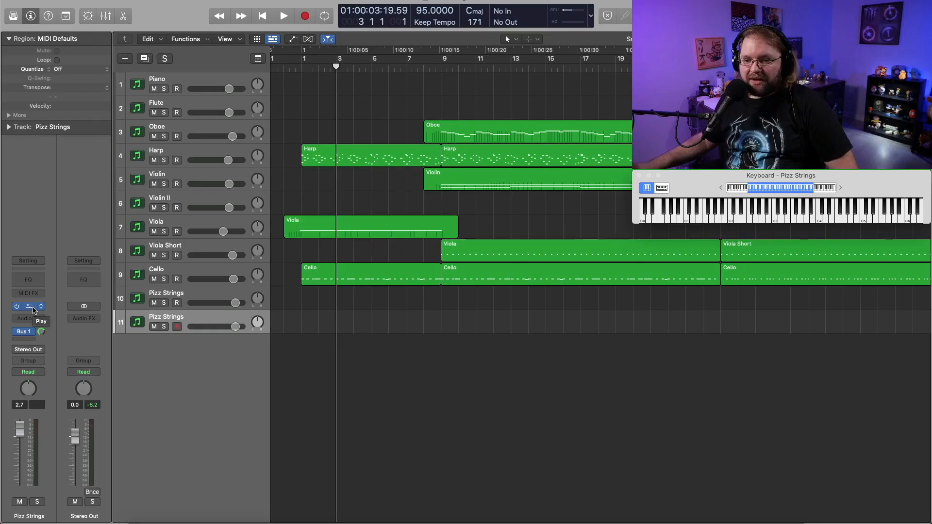
Open the Play instrument of the second Pizz Strings track.
click(26, 337)
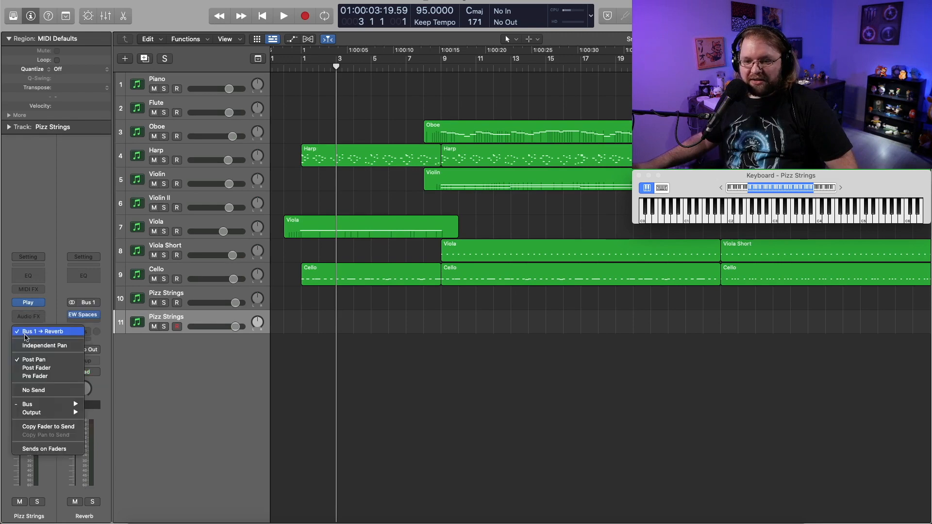
click(43, 218)
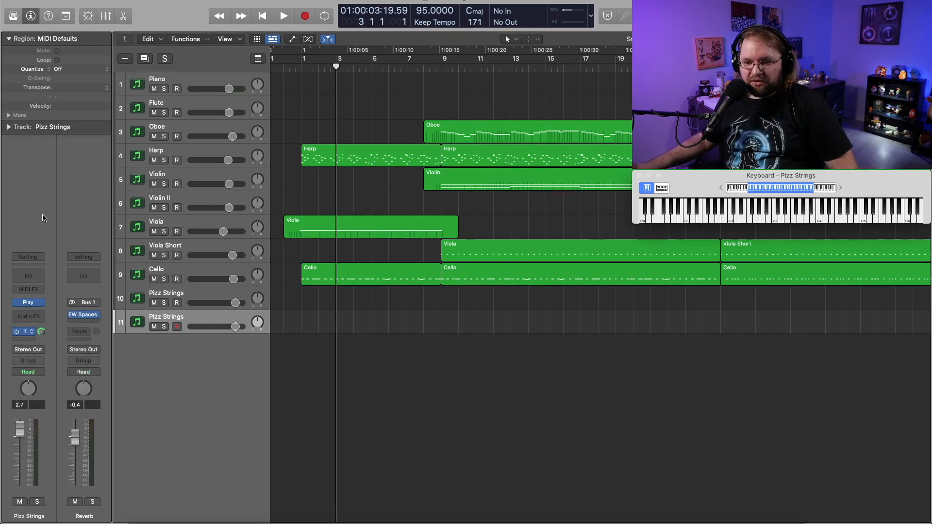
click(28, 302)
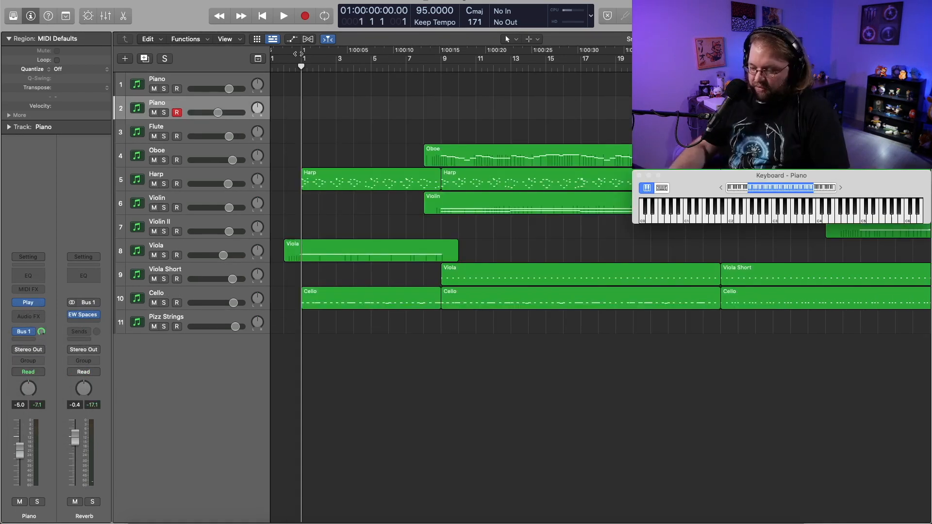
Audition the second Piano track against the arrangement from bar 1, and rename the track to Harpsichord.
key(space)
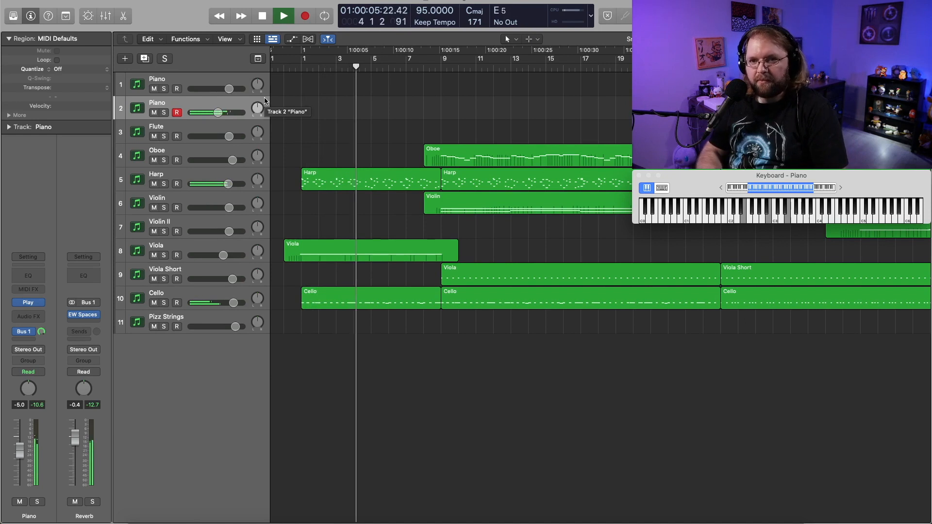
key(space)
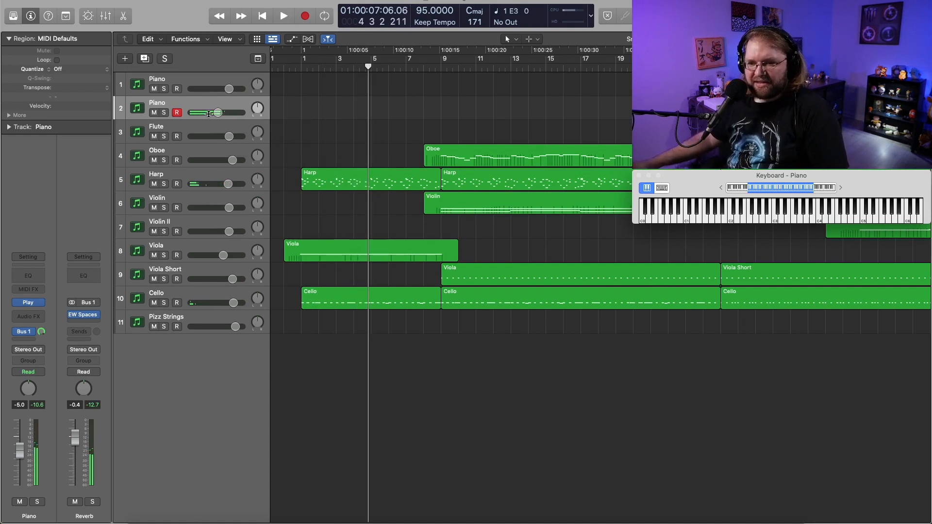
double_click(155, 103)
text(Harpsichord)
key(Return)
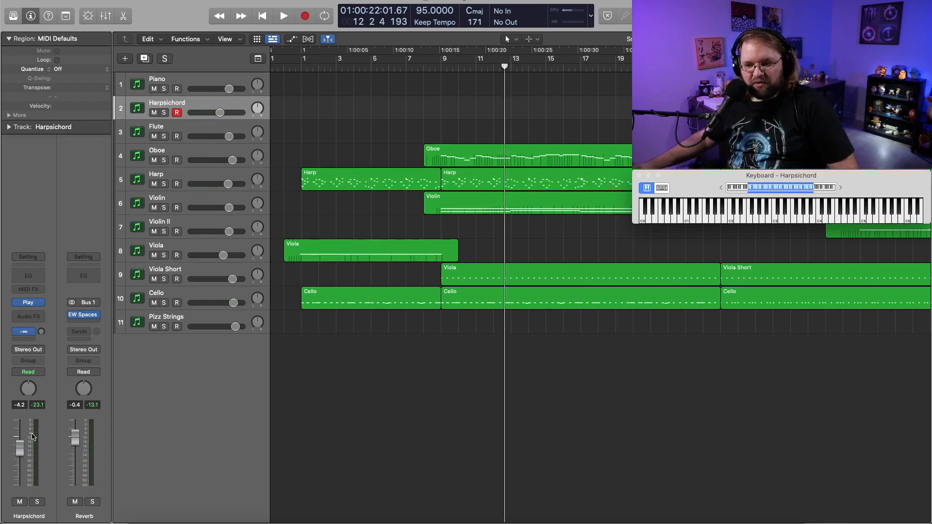
click(28, 361)
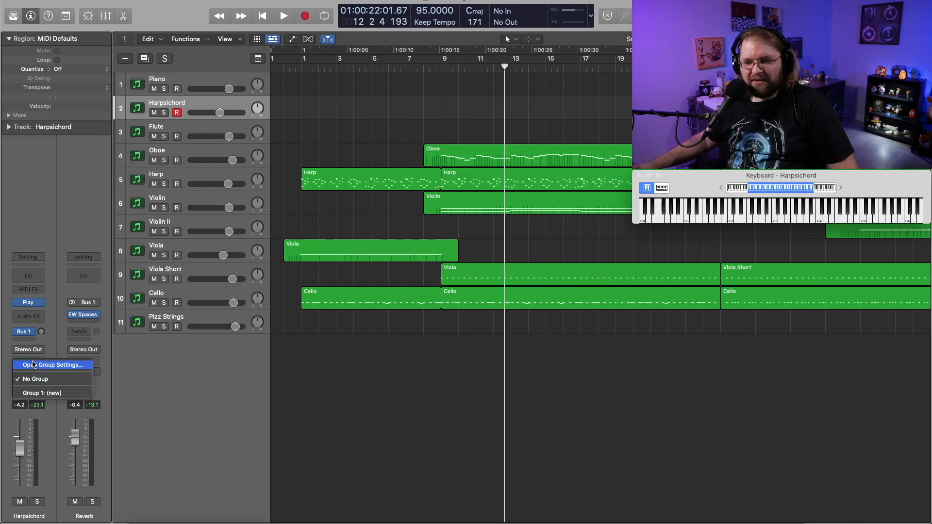
click(31, 224)
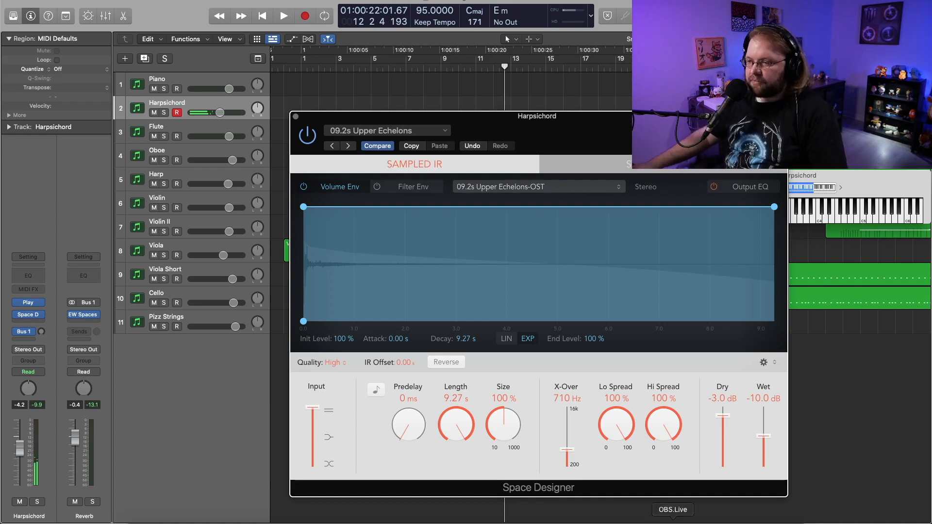
Try the Warped Spaces presets 05.3s Vocal Echoes and 04.7s Re-Wash in the Harpsichord's Space Designer reverb.
click(388, 130)
mouse_move(501, 315)
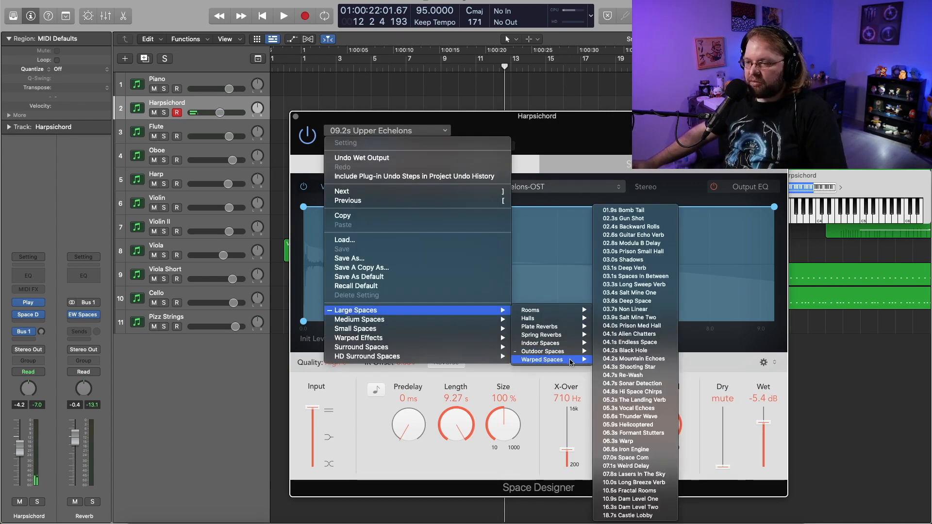
mouse_move(558, 360)
click(627, 408)
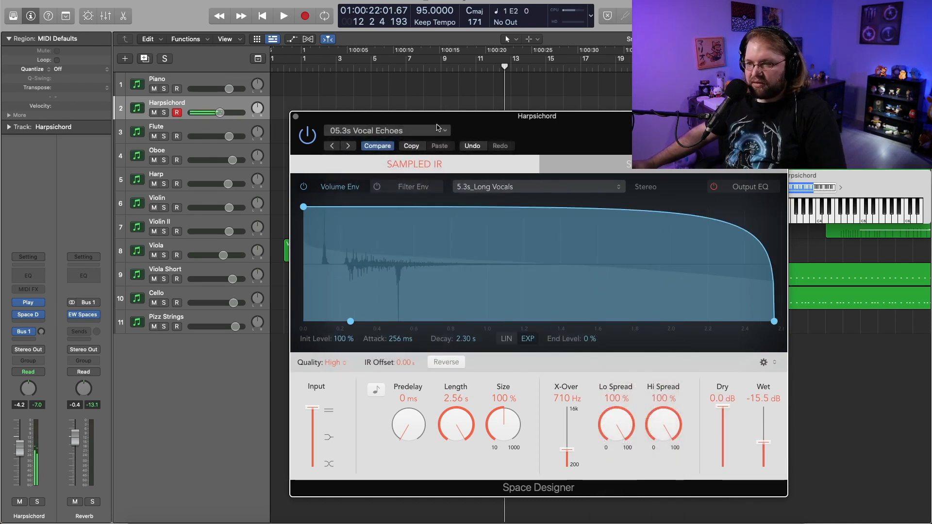
click(437, 129)
mouse_move(495, 311)
mouse_move(558, 359)
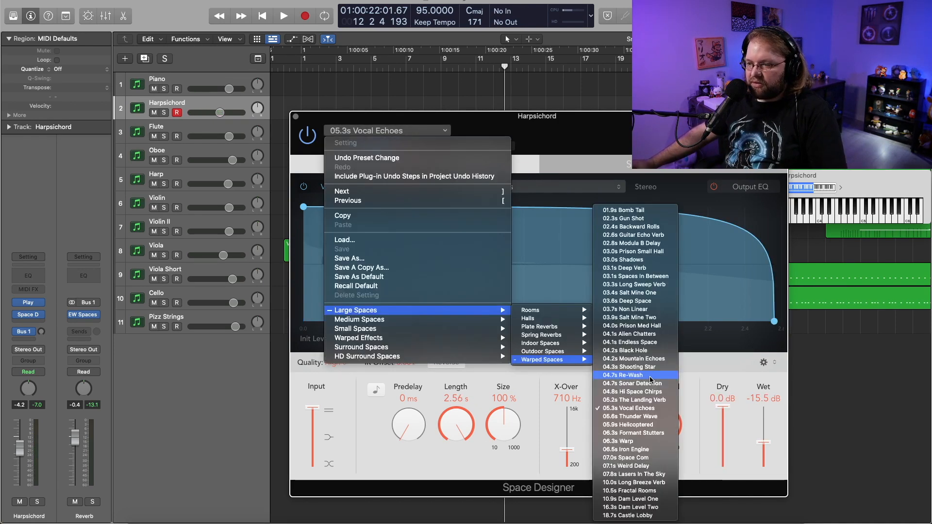
click(650, 376)
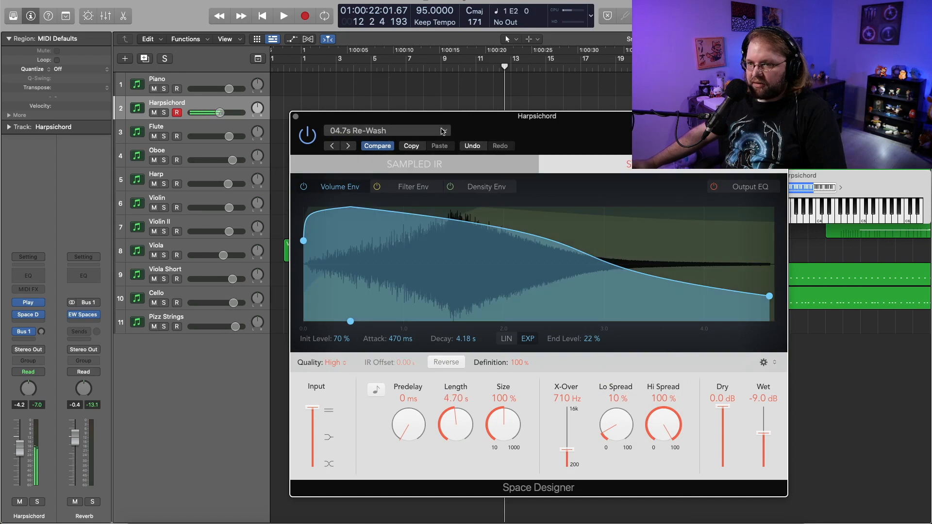
Load the 18.7s Castle Lobby preset in the Harpsichord's Space Designer and close the plug-in window.
click(445, 132)
mouse_move(461, 310)
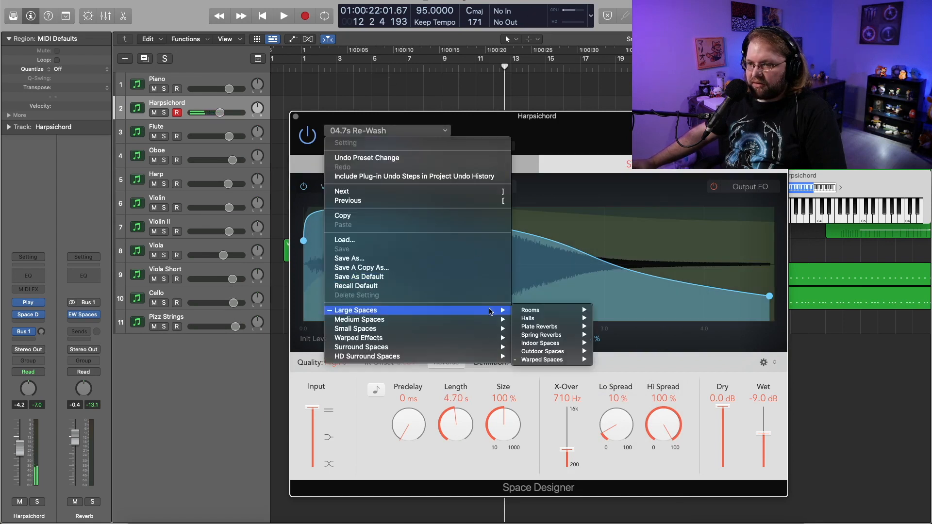
mouse_move(582, 360)
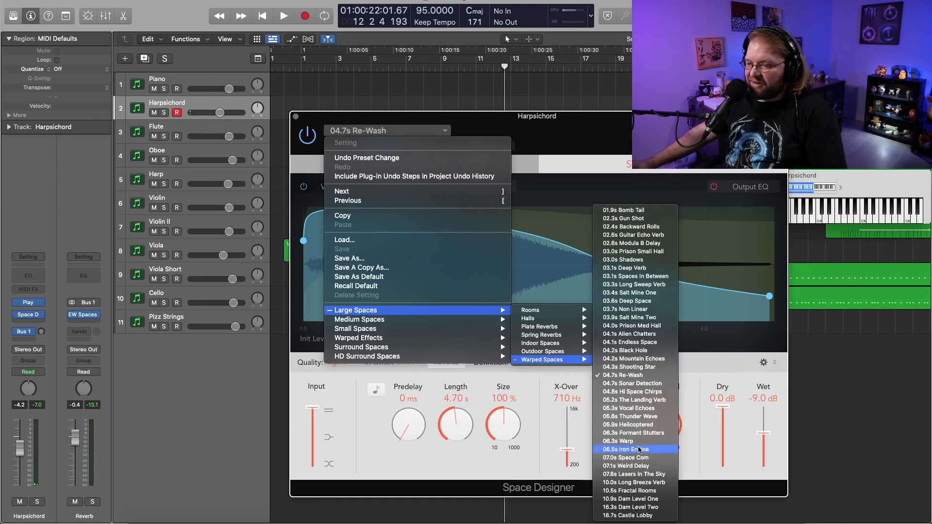
click(626, 515)
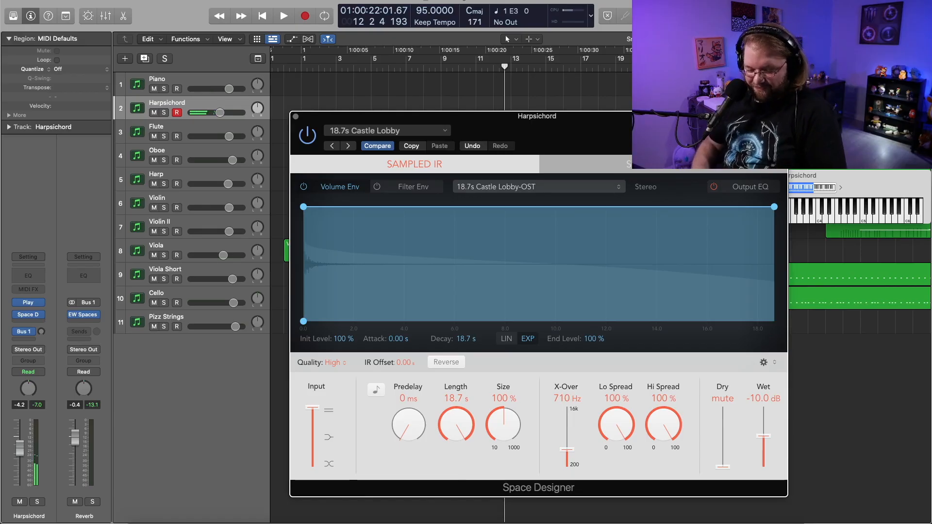
click(295, 117)
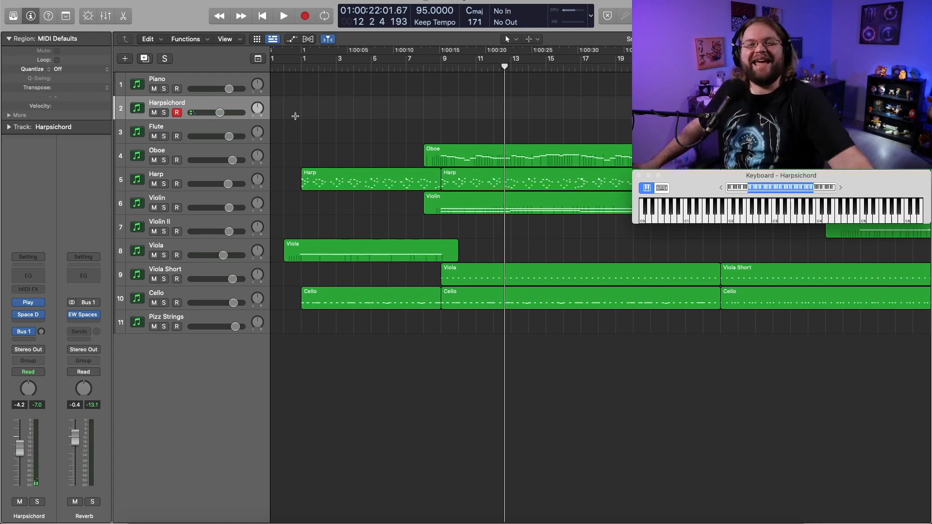
Record an arpeggiated Harpsichord part starting at bar 1.
click(312, 68)
key(r)
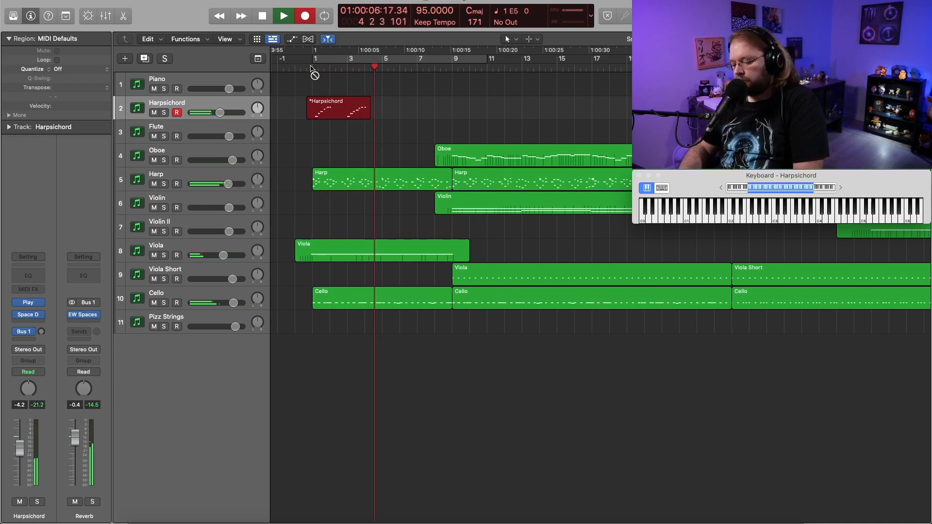
key(space)
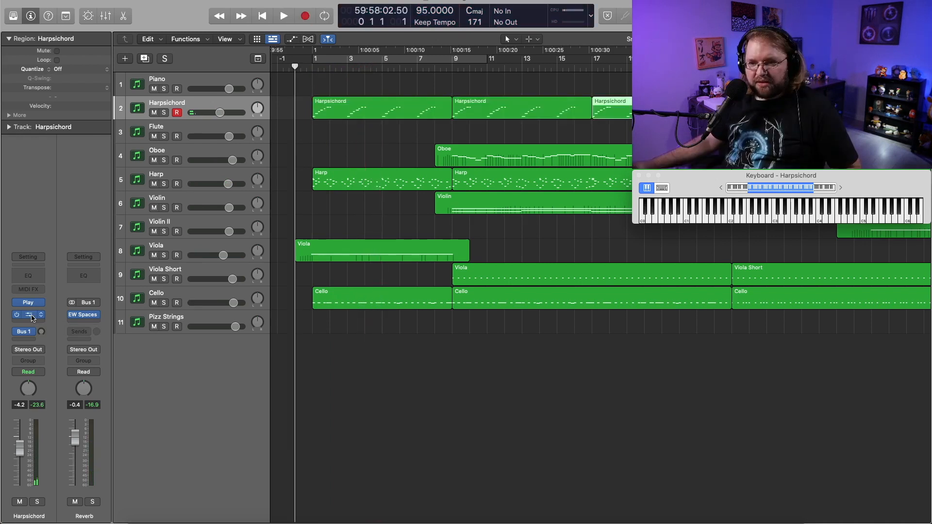
During playback, set the Harpsichord's Space Designer wet level to -6.8 dB and its dry level to about -18 dB.
click(32, 318)
key(space)
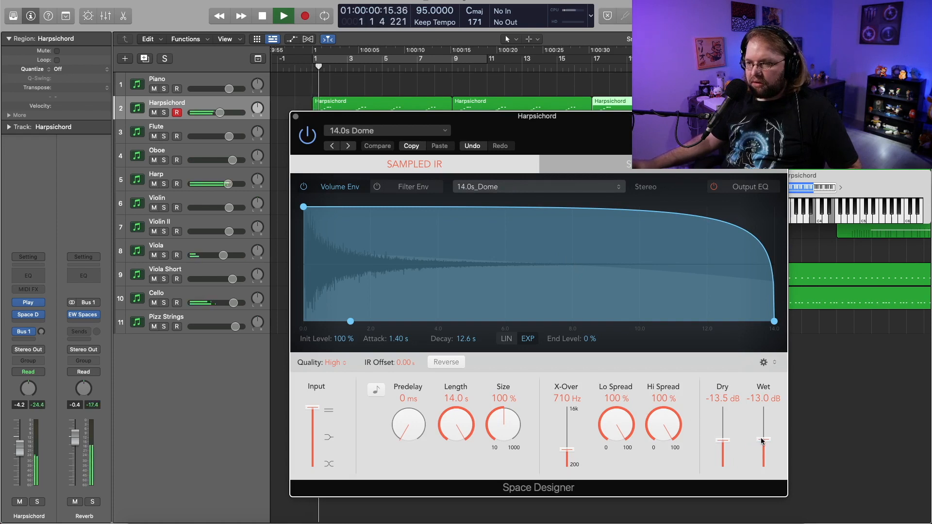
drag(760, 441, 762, 432)
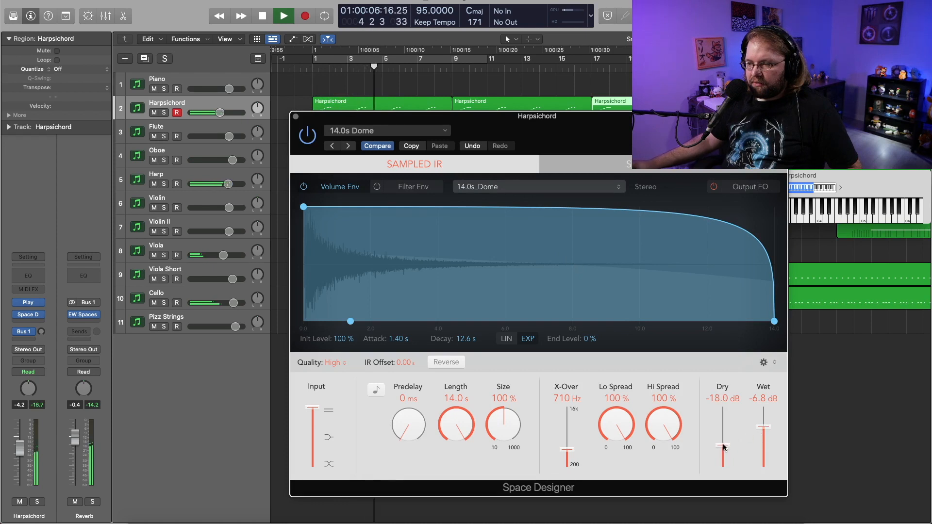
drag(723, 448, 725, 446)
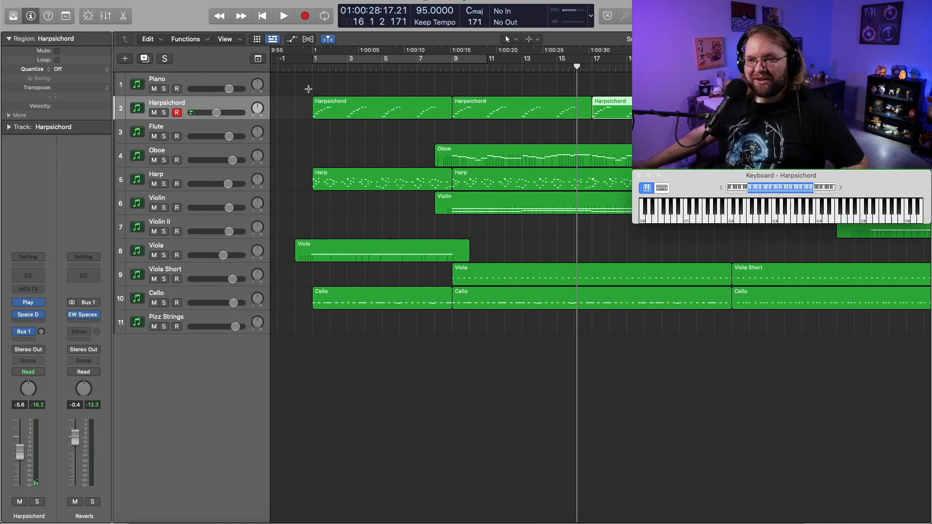
Play the arrangement from just before bar 1 to check the Harpsichord in the mix.
click(306, 68)
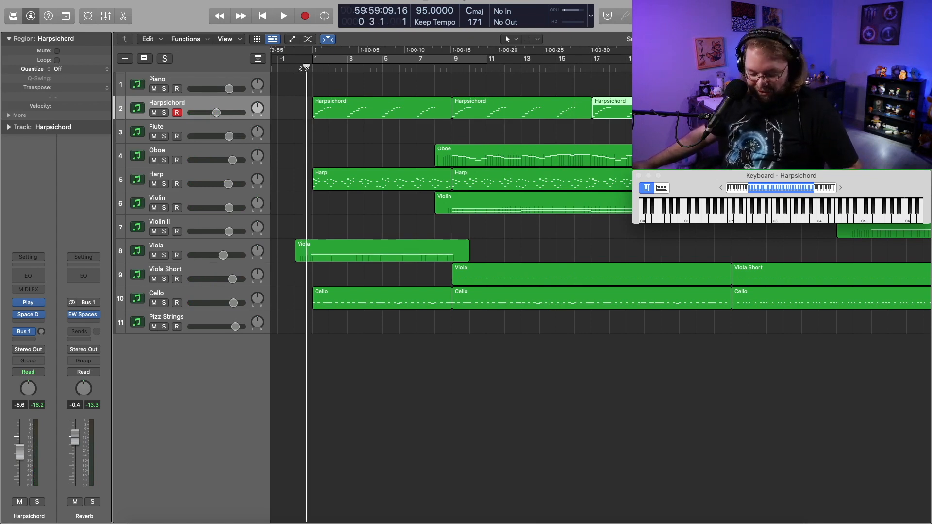
key(space)
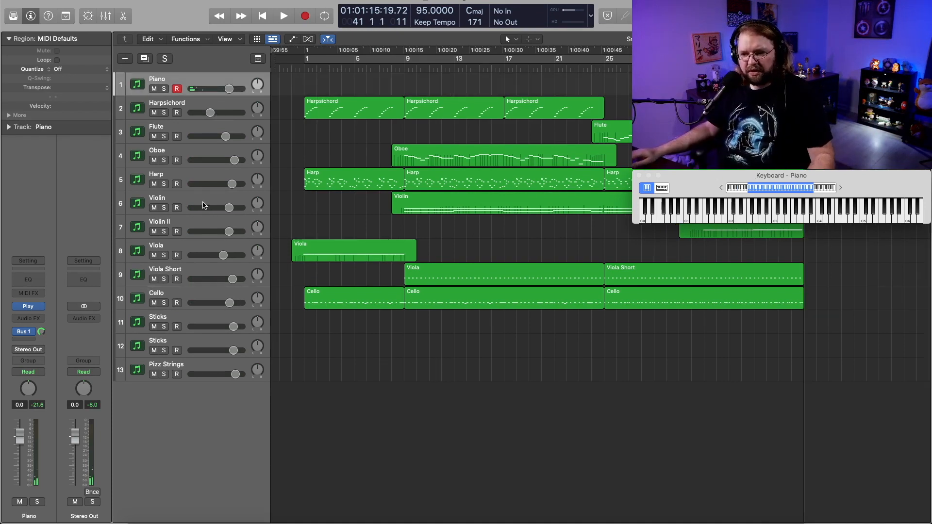
Select the Violin track, followed by the Oboe track.
click(203, 202)
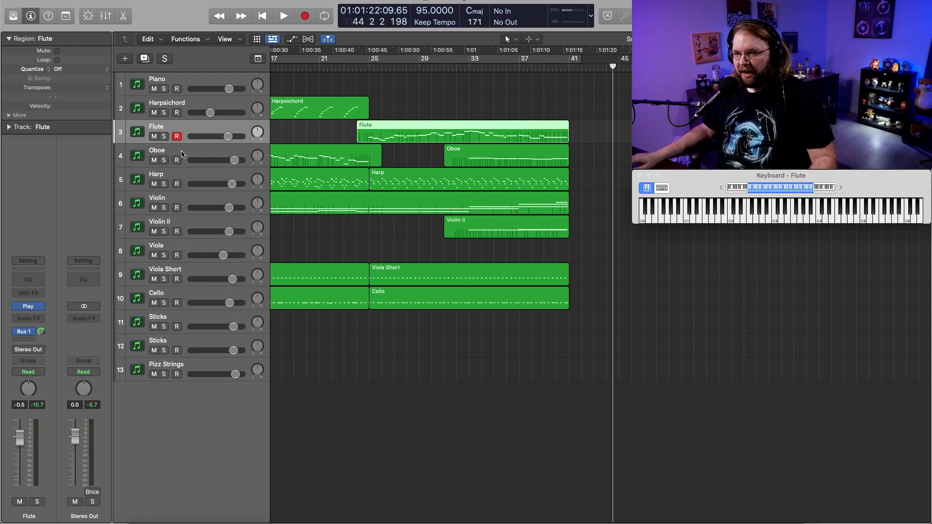
click(182, 154)
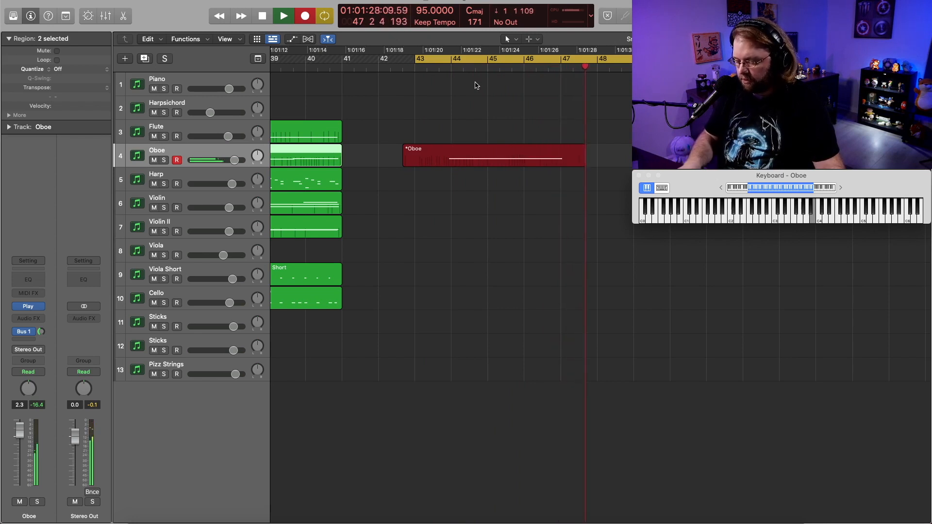
Record the Harp part in the section from bar 43, and move the track selection down to the strings.
key(Down)
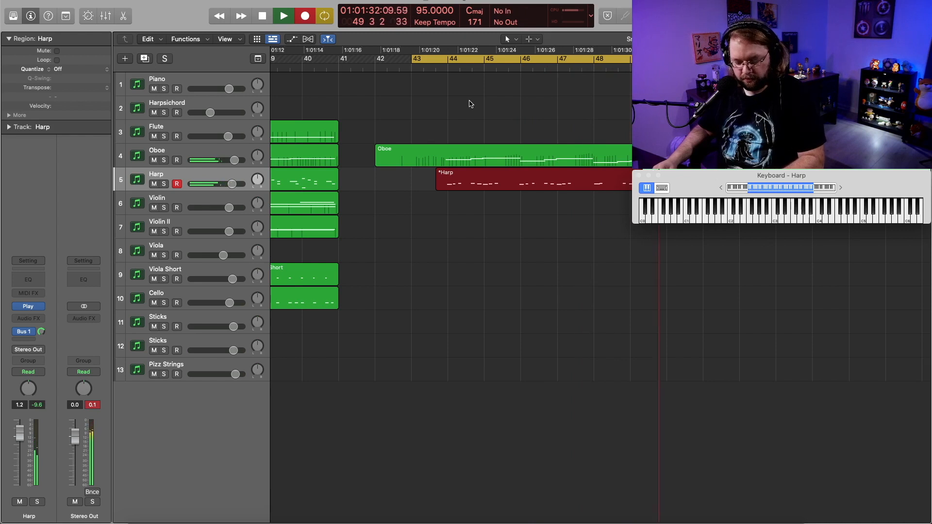
key(Down)
key(Down)
key(Down)
key(Down)
key(Down)
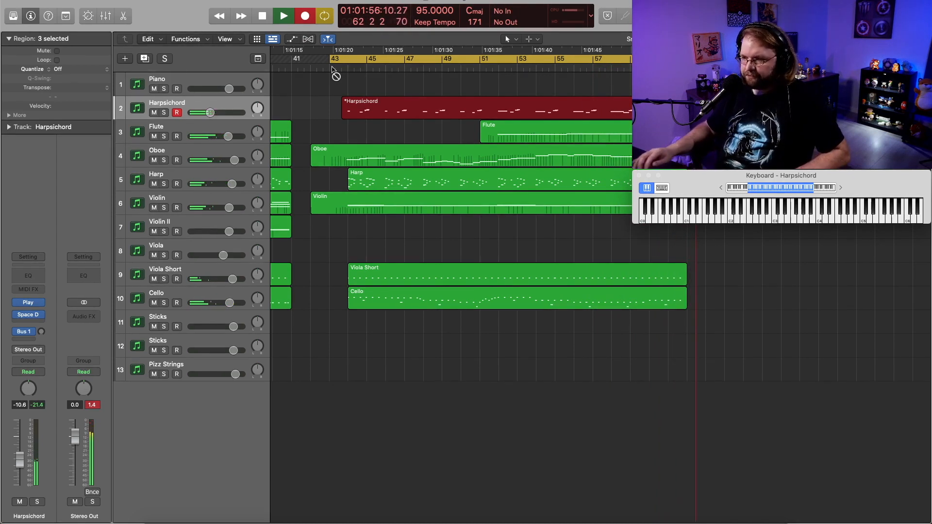
Finish recording the Harpsichord part in the section from bar 43, and look over the earlier sections of the arrangement.
key(space)
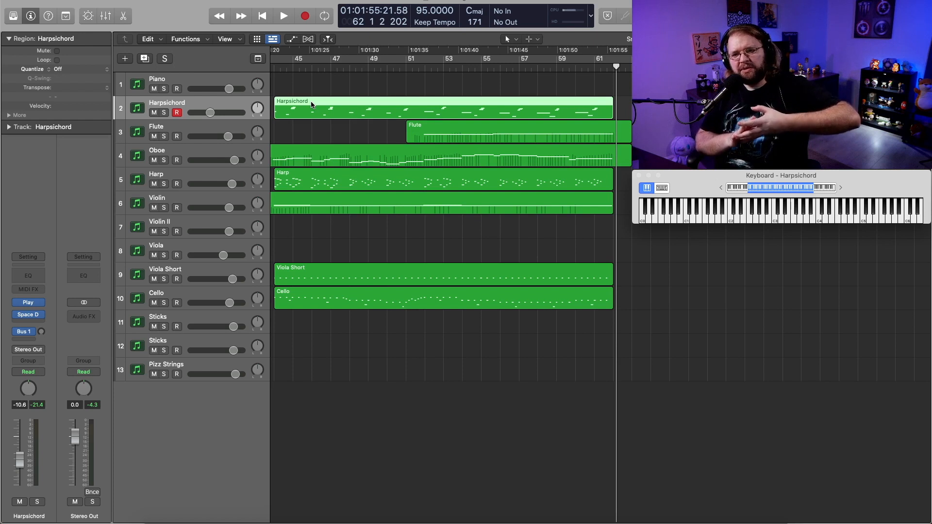
scroll(413, 300, left, 10)
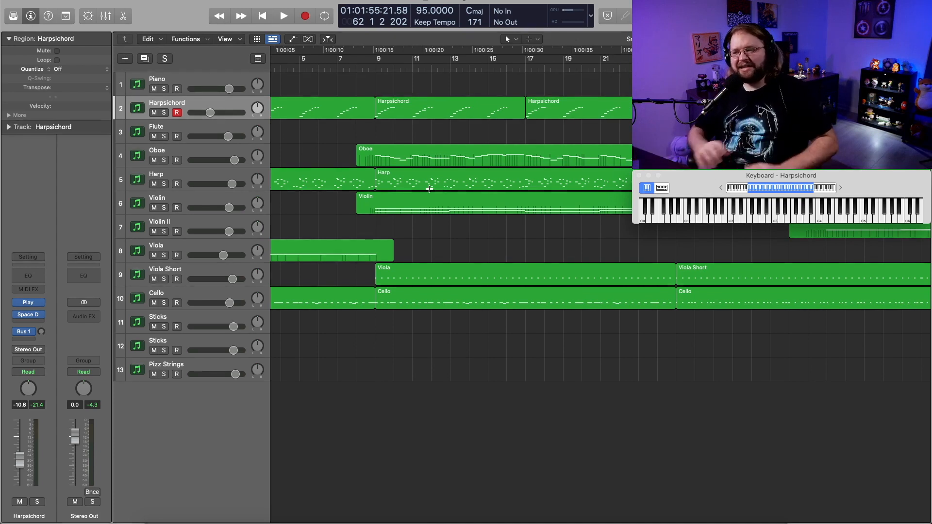
scroll(429, 188, right, 15)
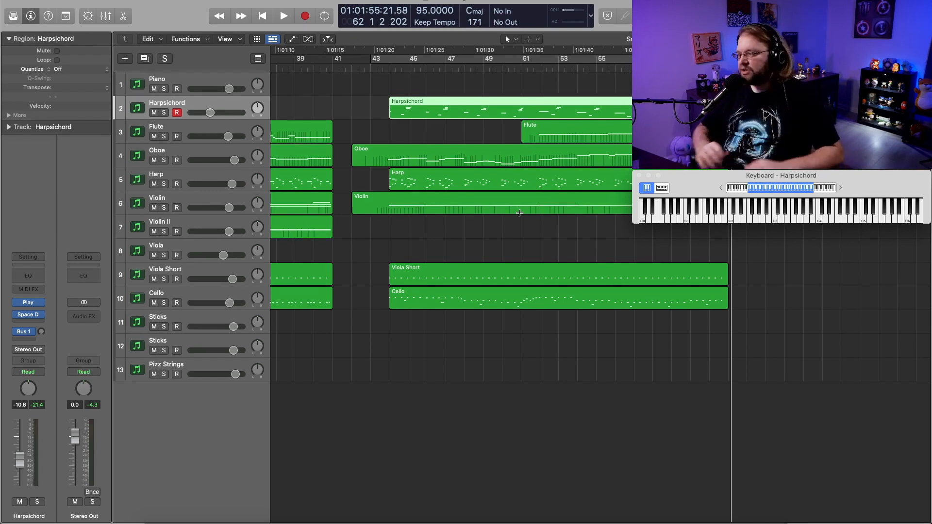
scroll(435, 275, left, 10)
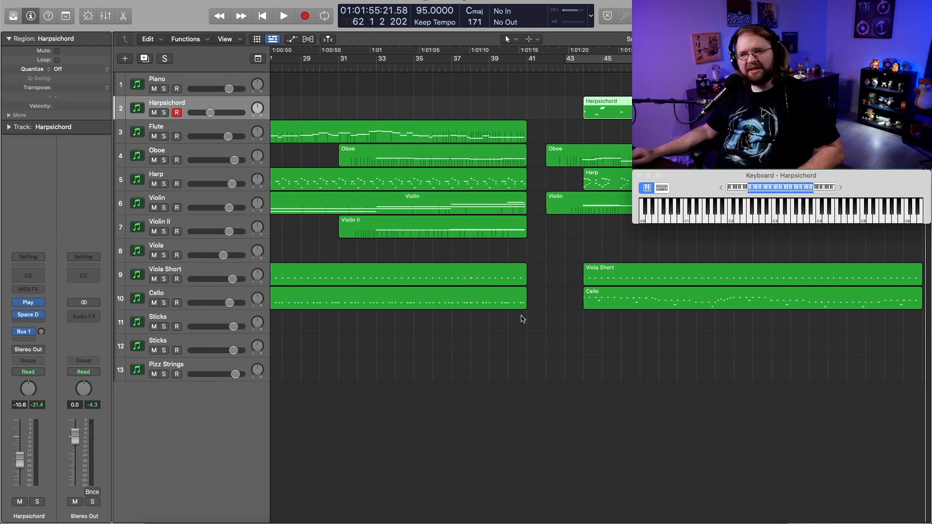
Record the Cello part leading into the section at bar 41, from about bar 39.
scroll(522, 319, right, 20)
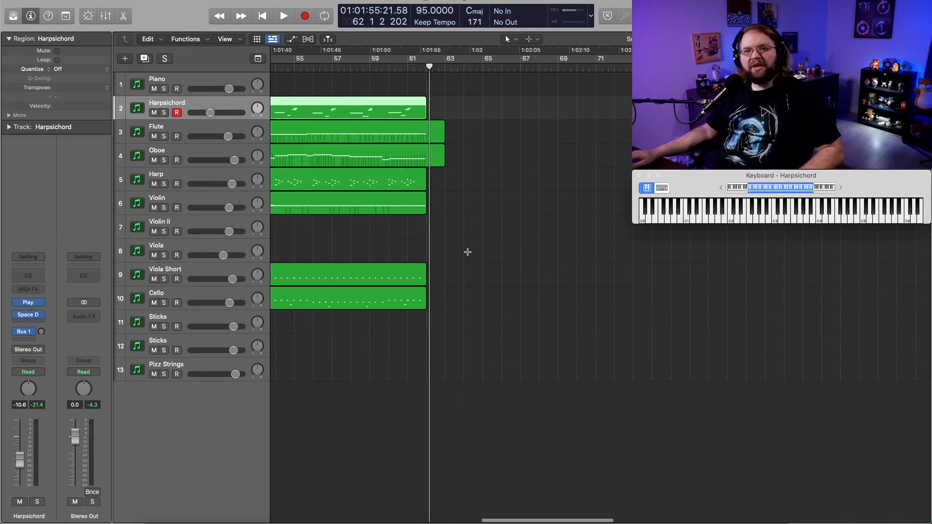
scroll(396, 267, left, 15)
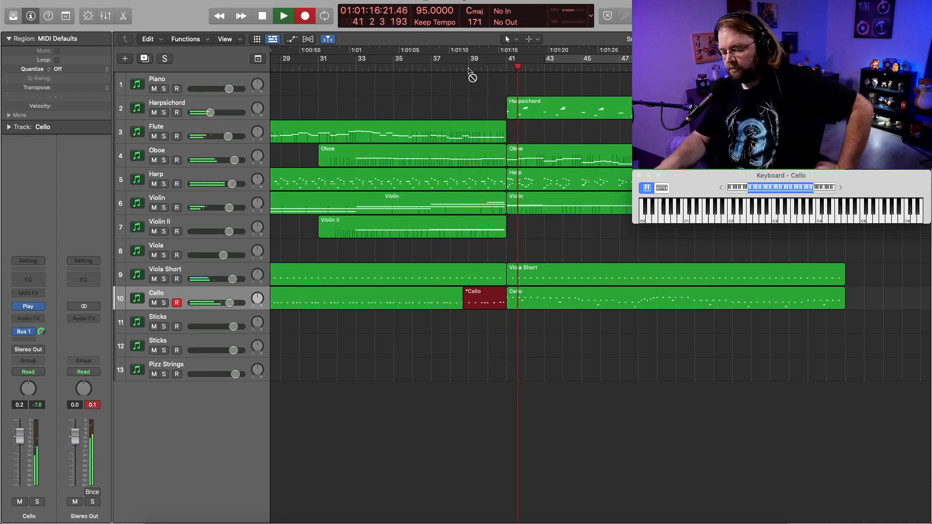
key(space)
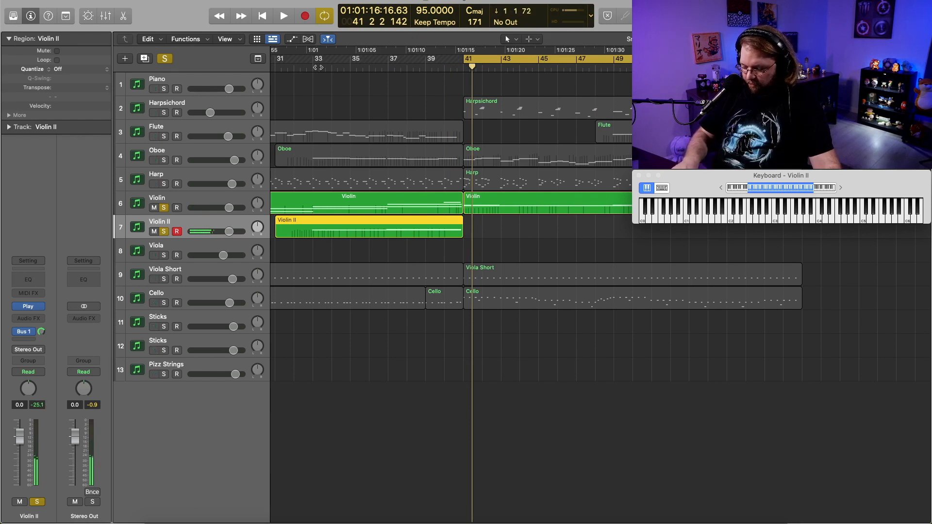
Record the Violin II part in the section from bar 41 and turn cycle mode off.
key(r)
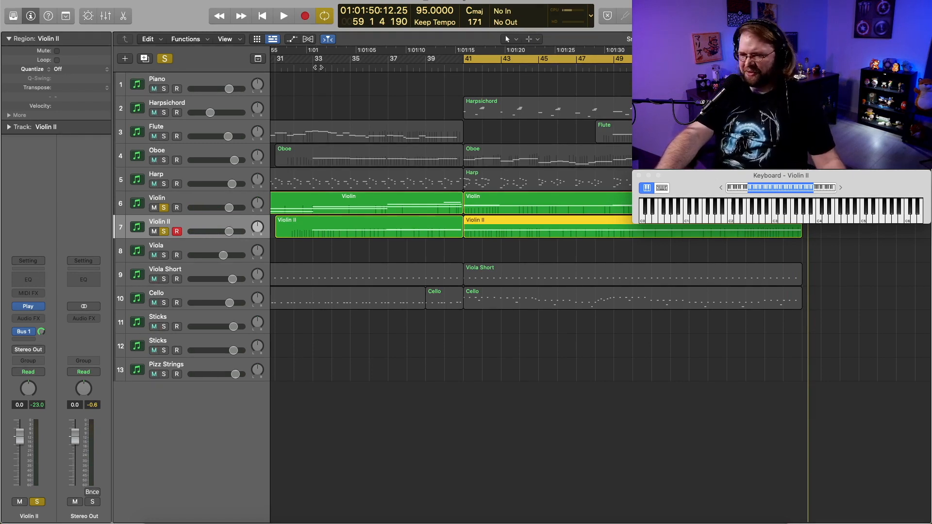
key(c)
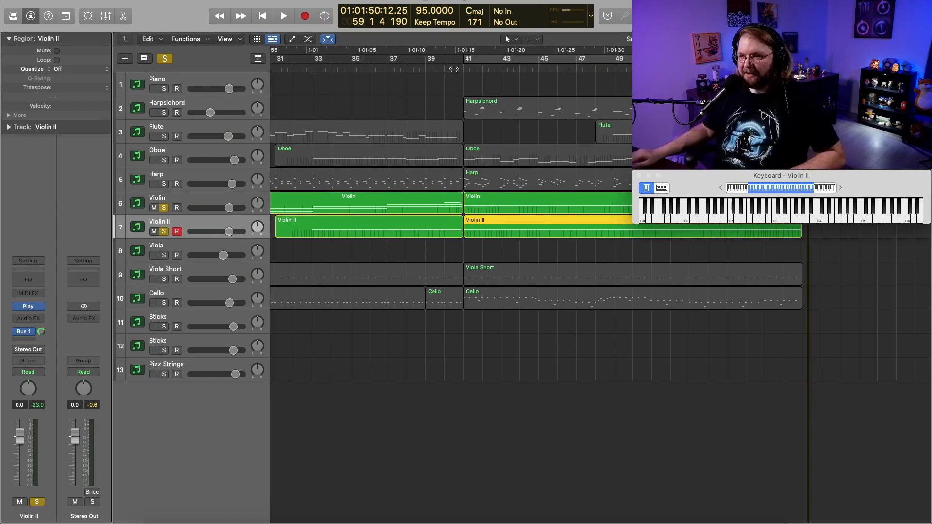
Play the arrangement from about bar 40 to check the Violin II part in the section from bar 41.
click(456, 67)
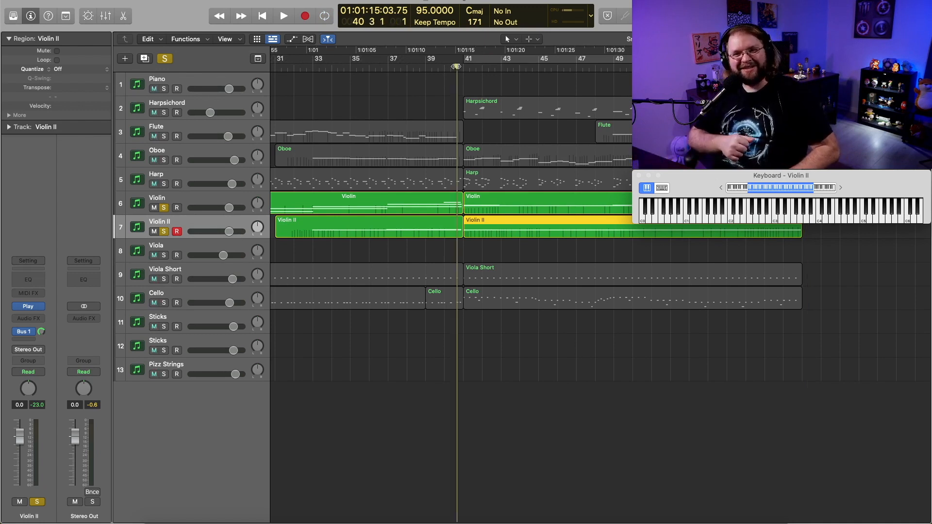
key(space)
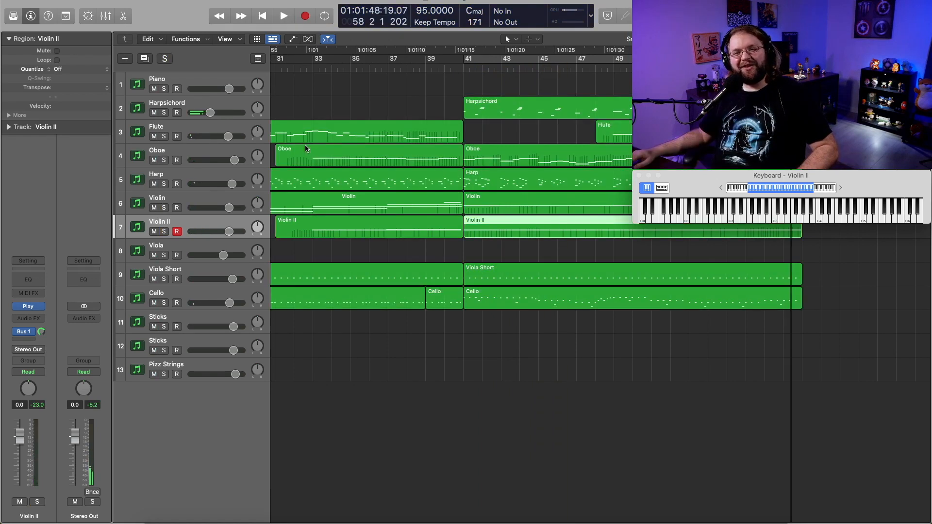
click(382, 153)
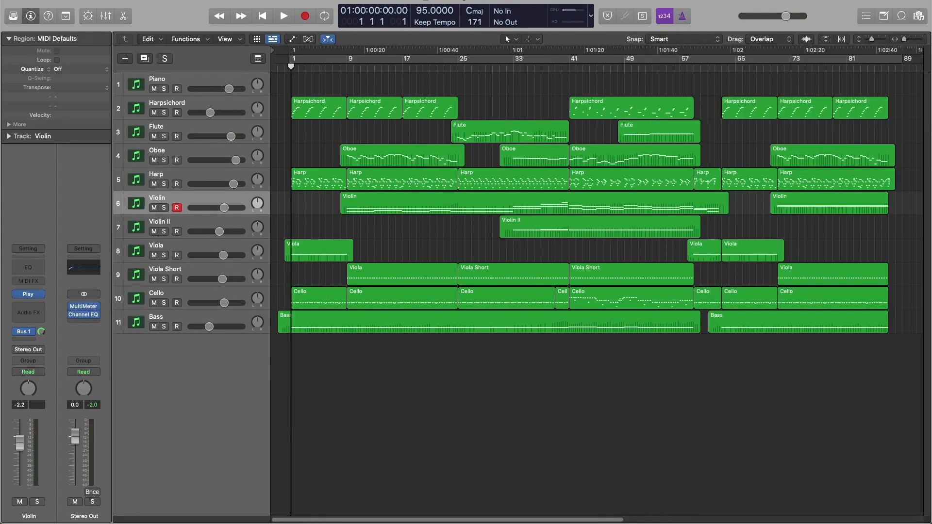
Play the complete arrangement from bar 1.
key(space)
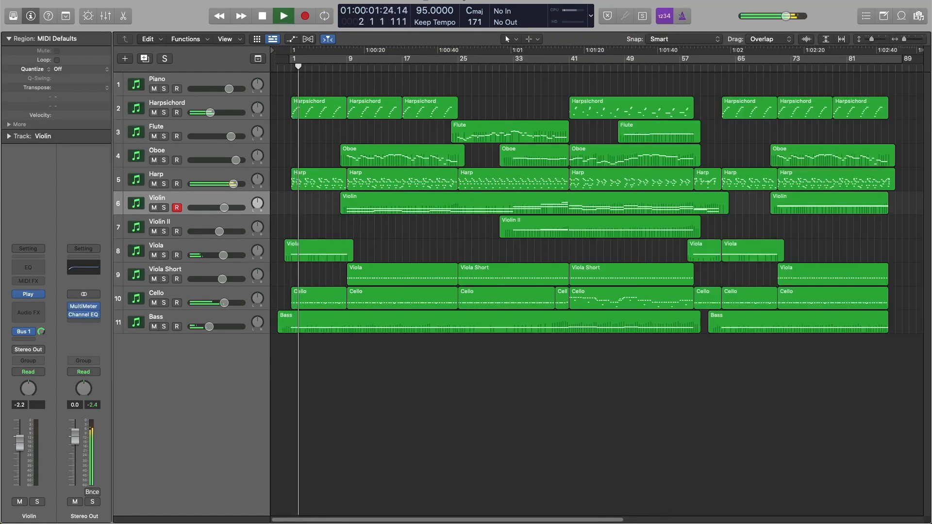